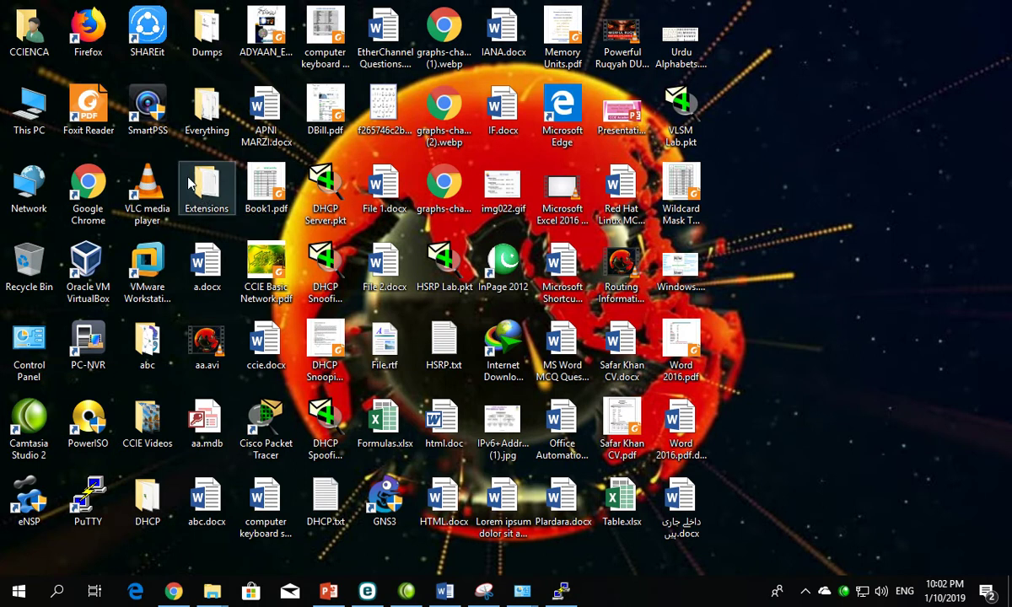
Check the computer's basic system information in the This PC properties
right_click(17, 124)
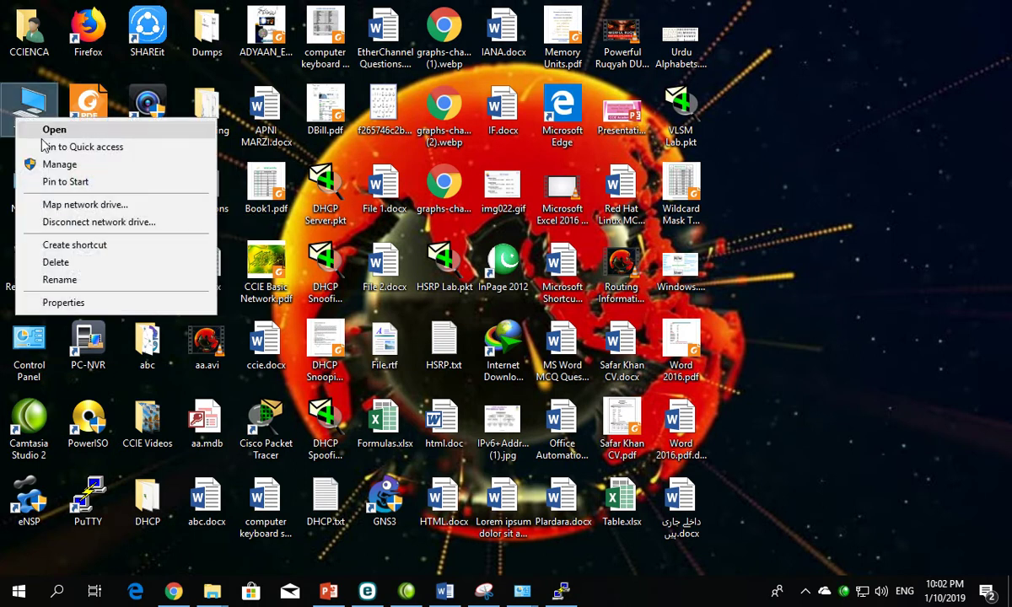
click(68, 293)
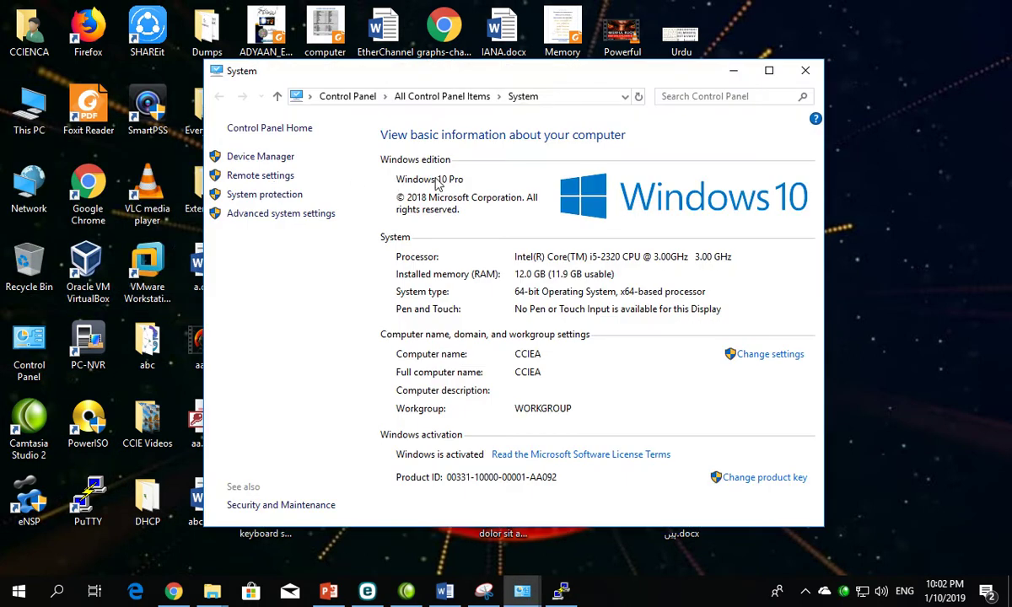
click(806, 70)
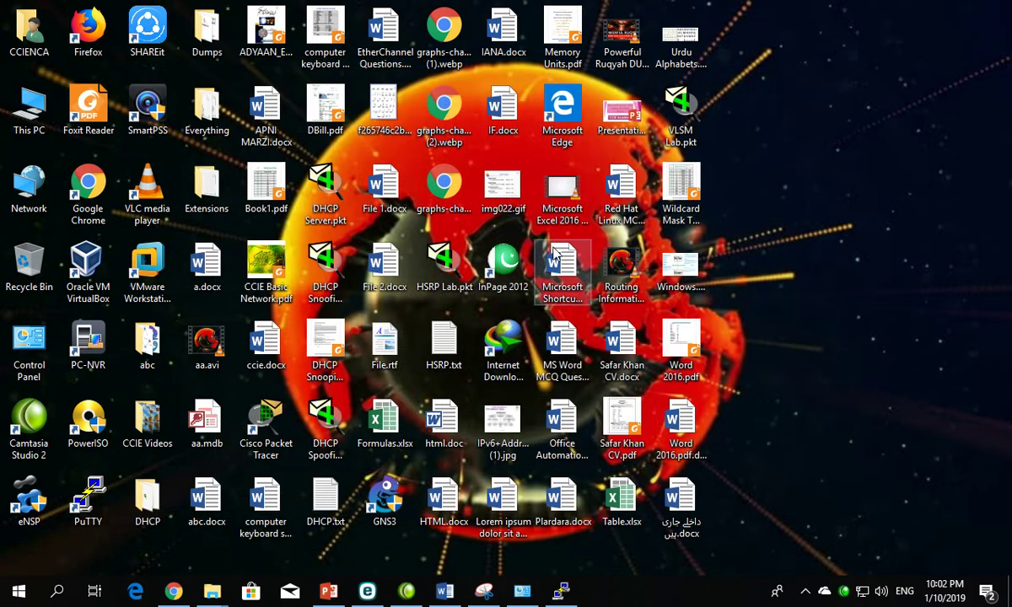
Close the running PuTTY window and launch GNS3 without creating a new project
right_click(559, 592)
click(552, 557)
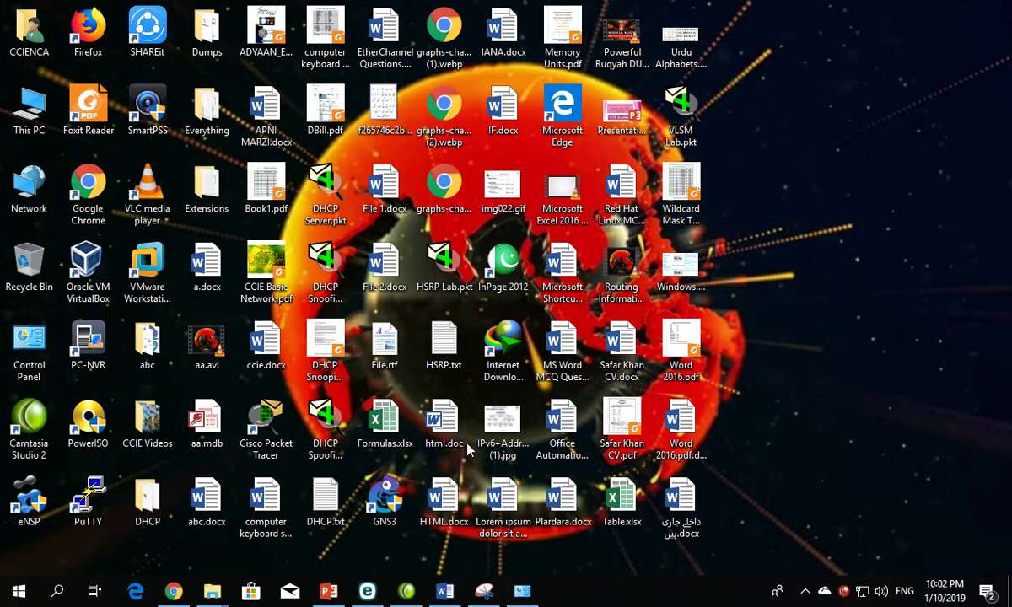
double_click(385, 496)
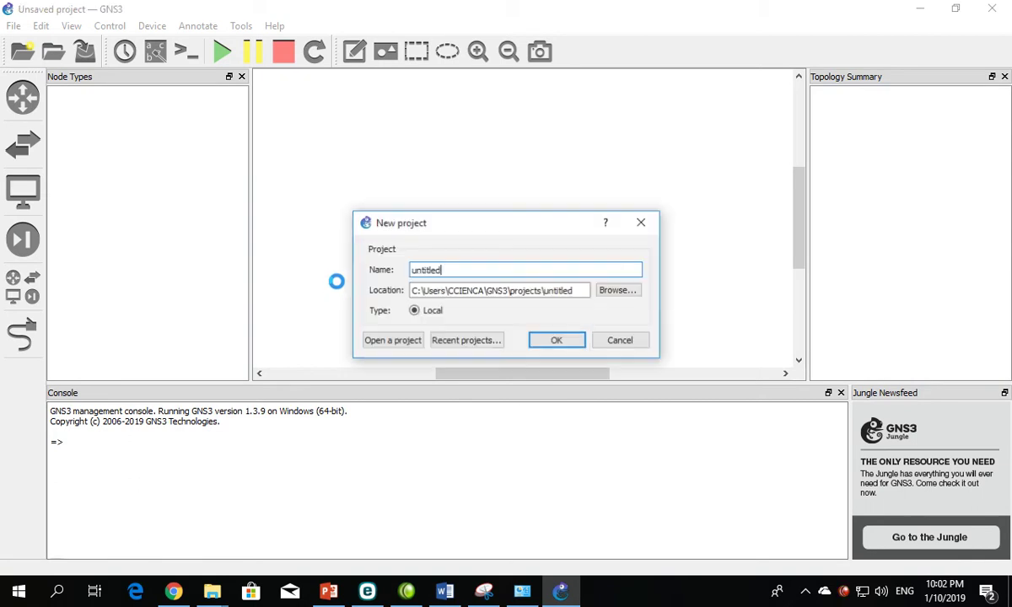
click(606, 336)
Place a c2691 router in the upper part of the workspace and a Cloud node below it
click(23, 97)
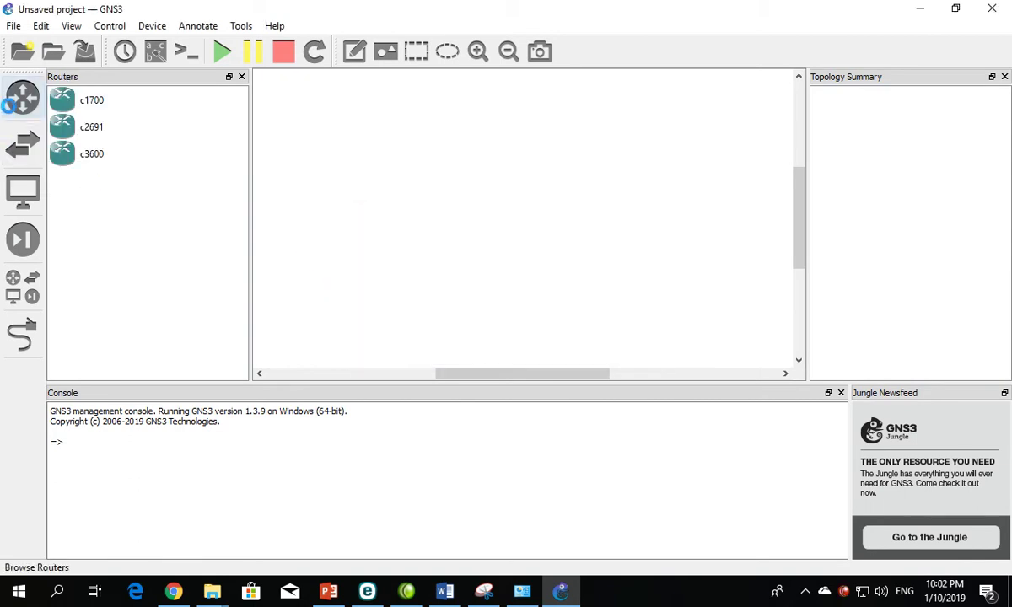
click(97, 128)
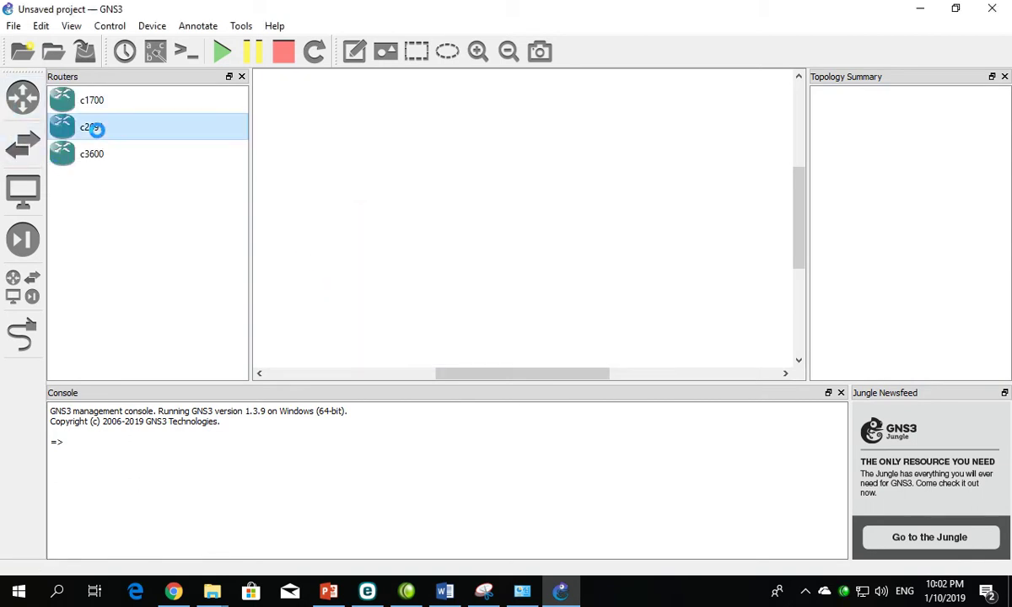
drag(475, 127, 469, 116)
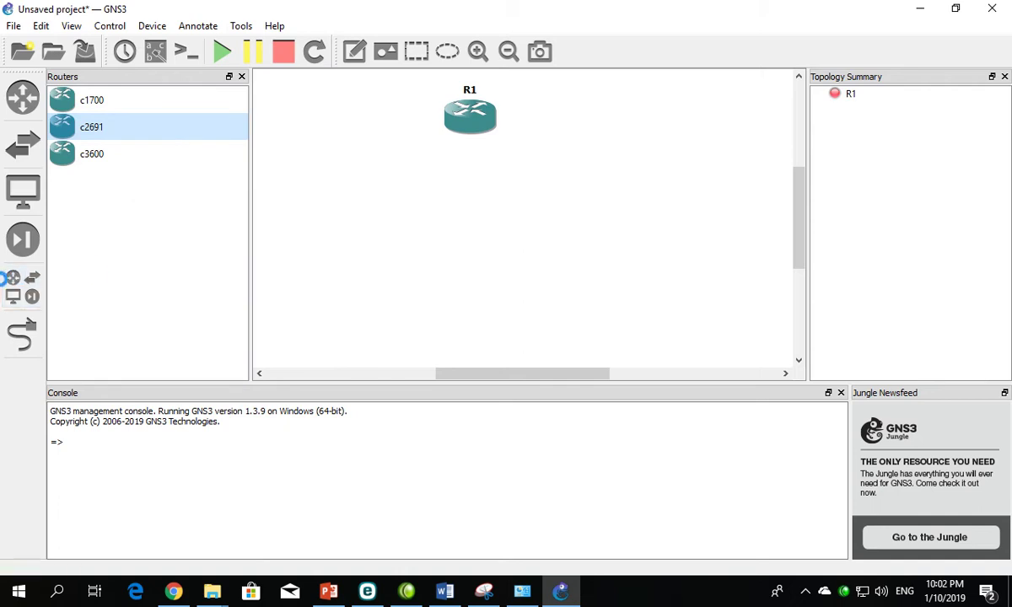
click(14, 275)
drag(110, 209, 493, 303)
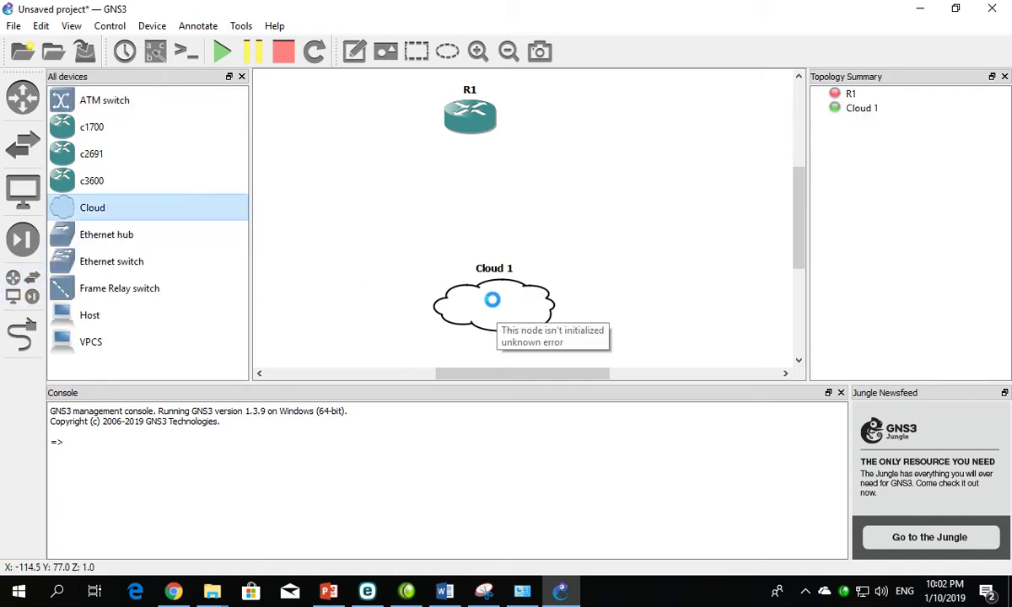
Configure Cloud 1 with a generic Ethernet NIO bound to the Loopback adapter
right_click(493, 301)
click(529, 311)
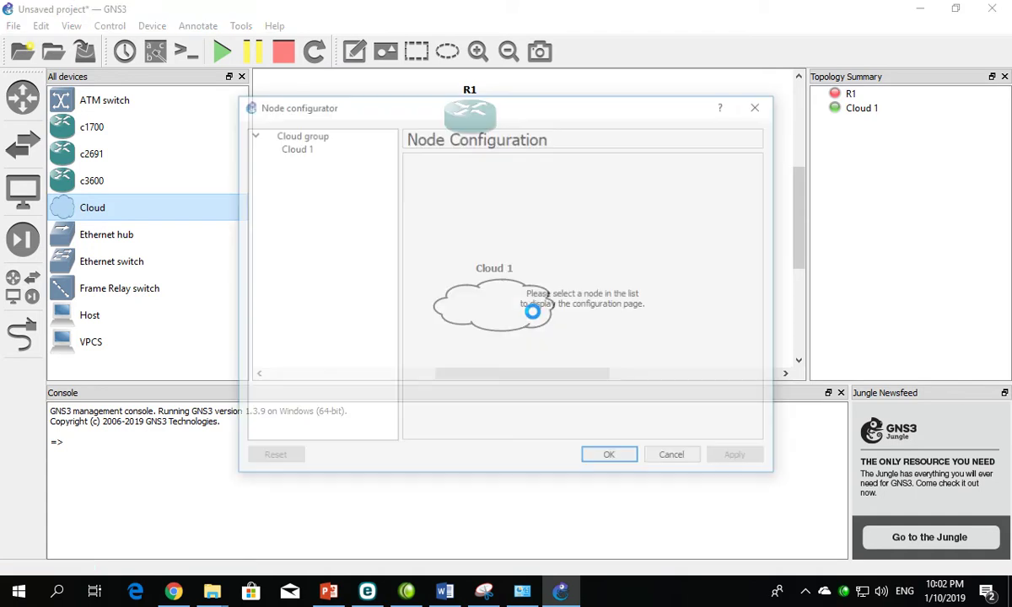
click(295, 146)
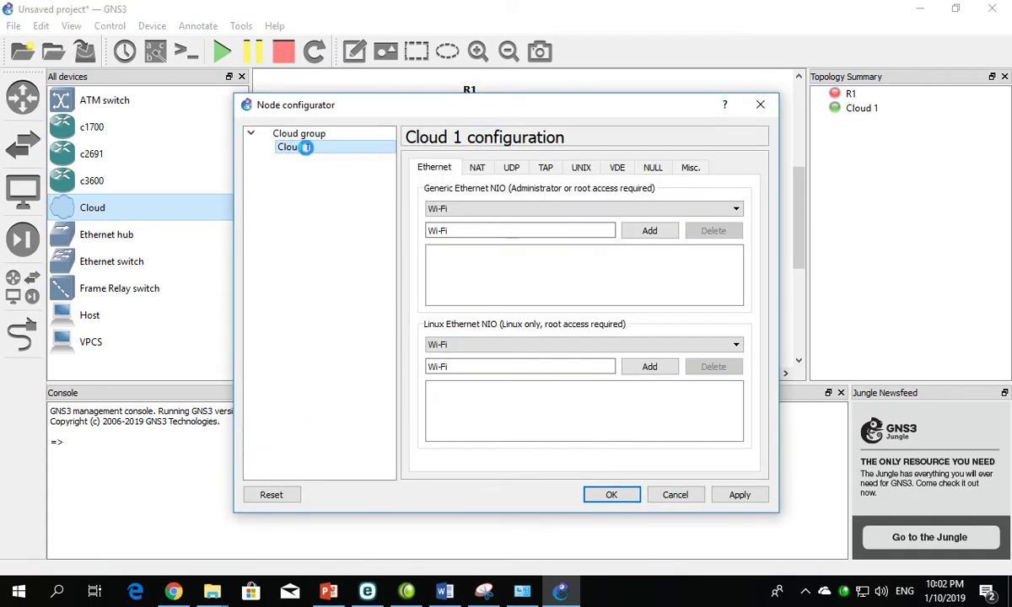
click(531, 209)
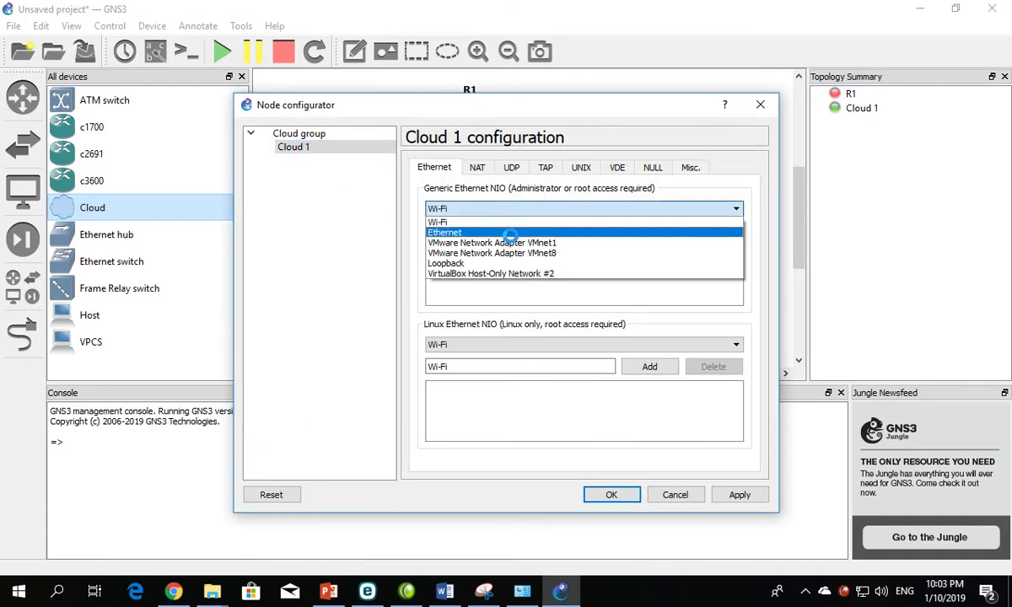
click(476, 263)
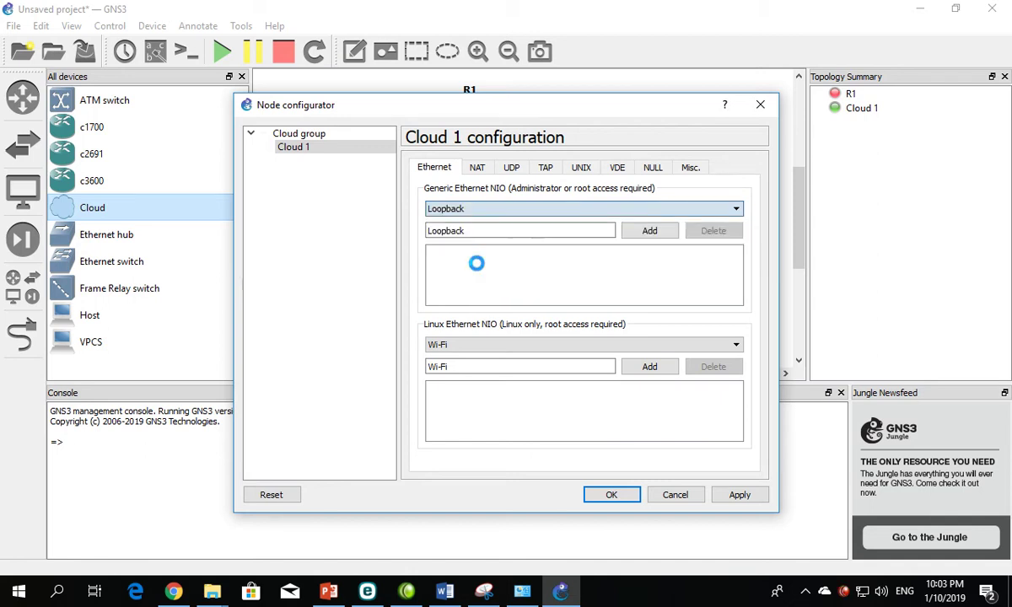
click(649, 232)
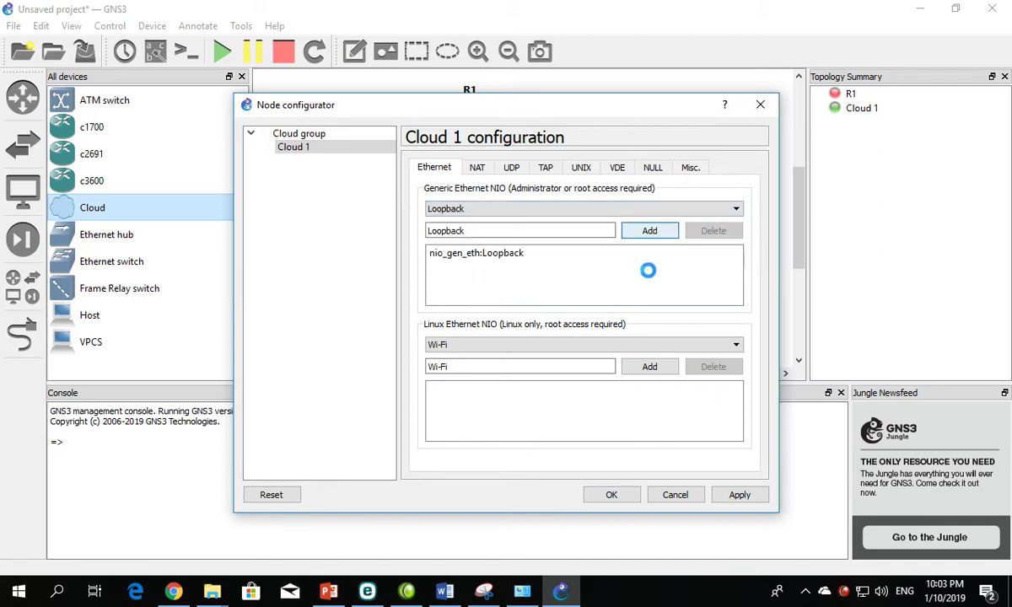
click(729, 495)
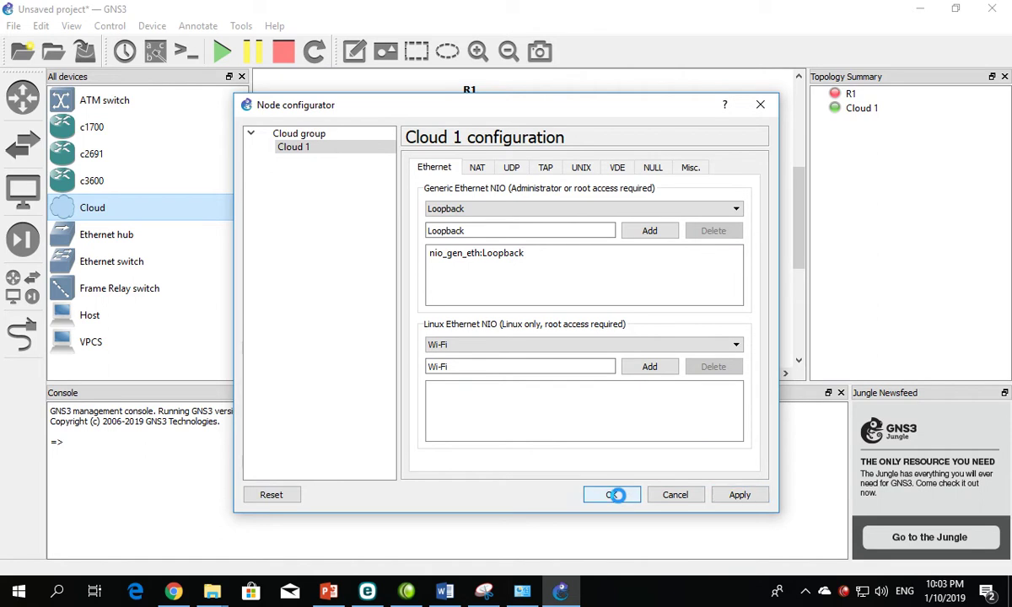
click(611, 495)
Align Cloud 1 beneath R1 and link R1's FastEthernet0/0 to the cloud's nio_gen_eth:Loopback port
drag(490, 324, 473, 324)
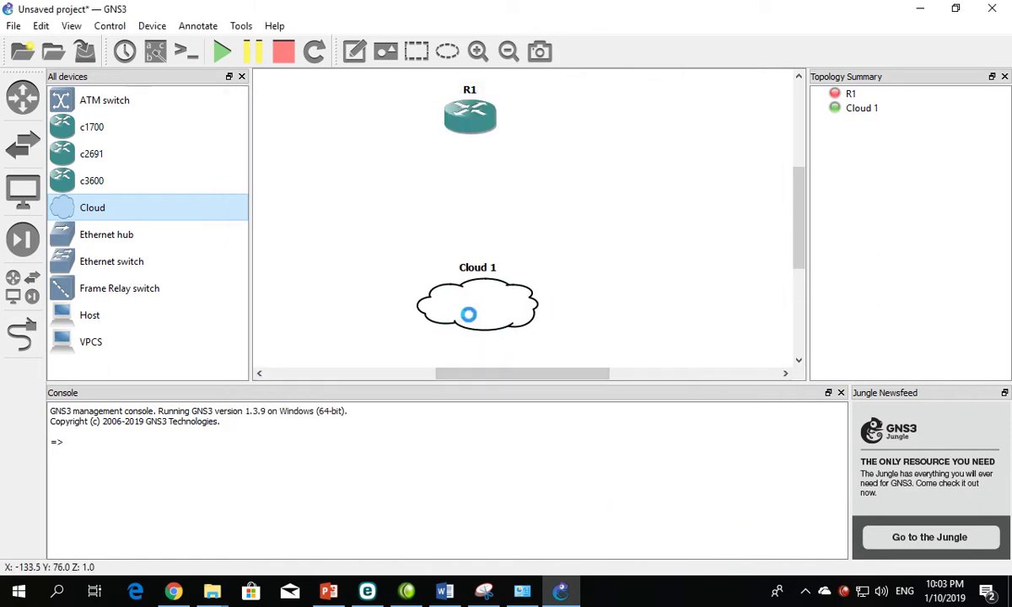
click(21, 335)
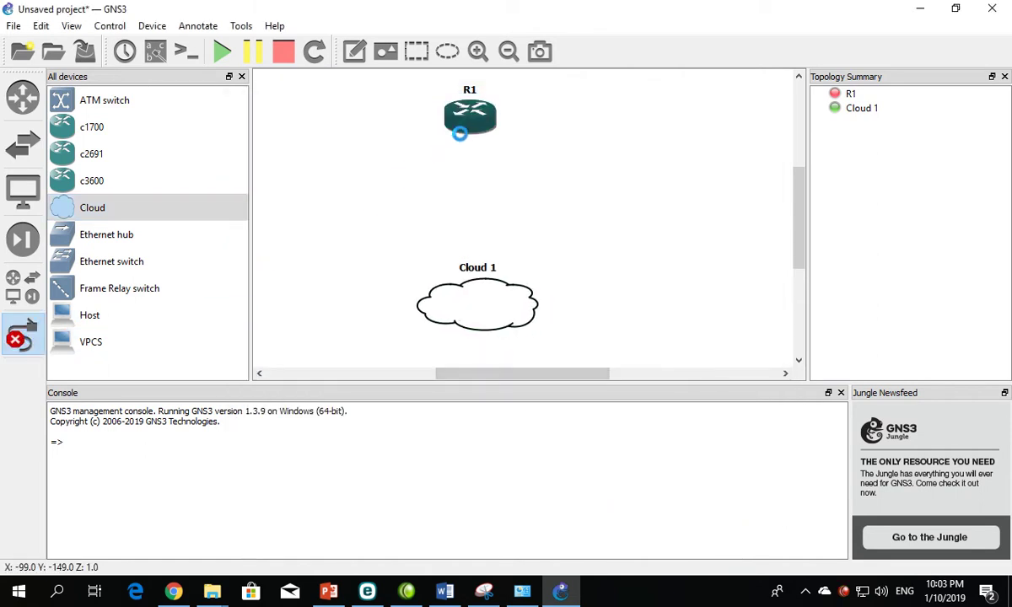
click(464, 129)
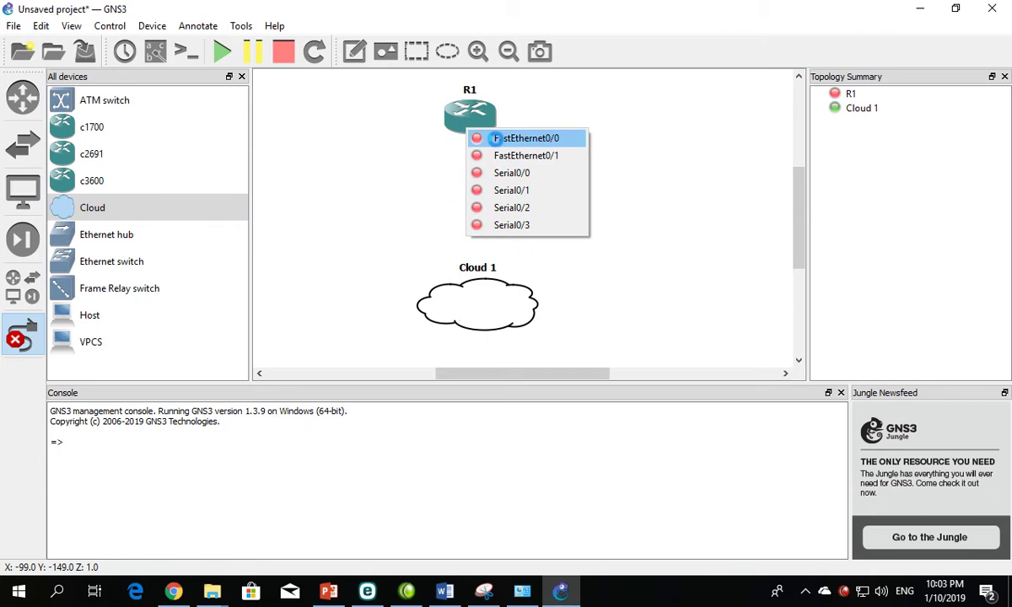
click(495, 139)
click(476, 292)
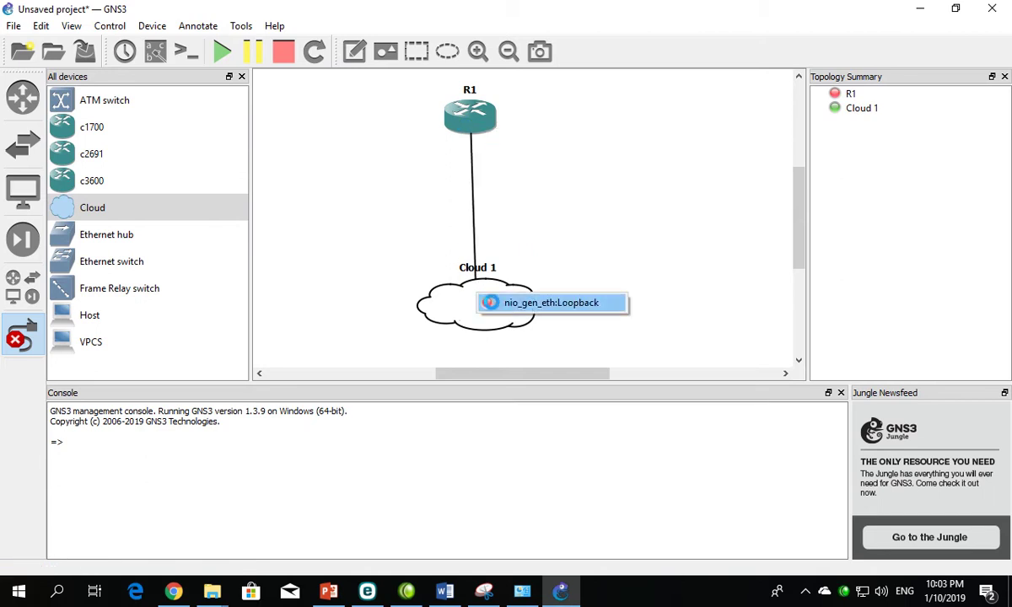
click(496, 302)
click(22, 333)
Add a text note reading 199.99.99.5/30 beside router R1
click(353, 52)
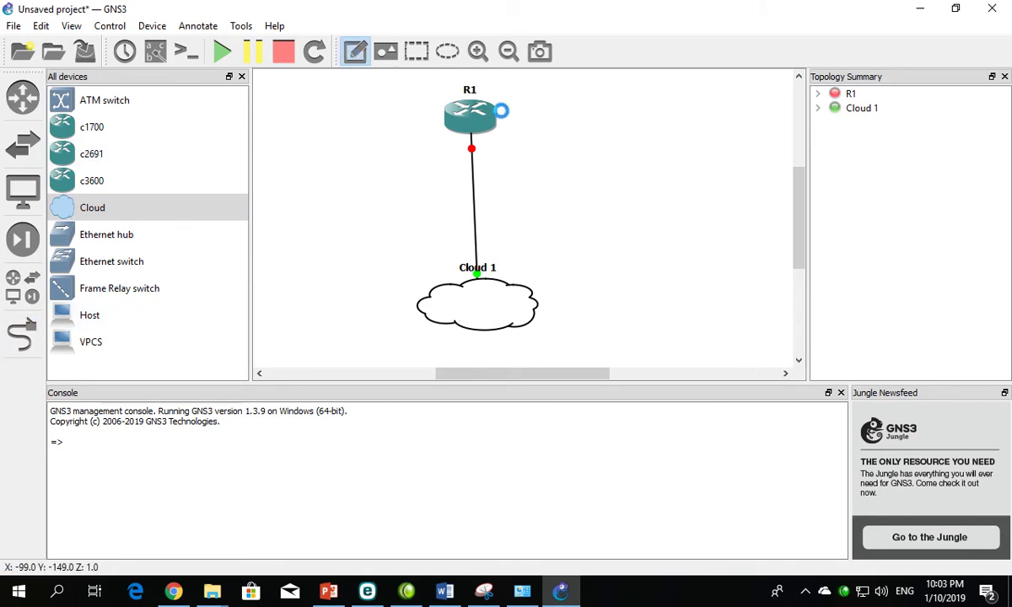
click(515, 117)
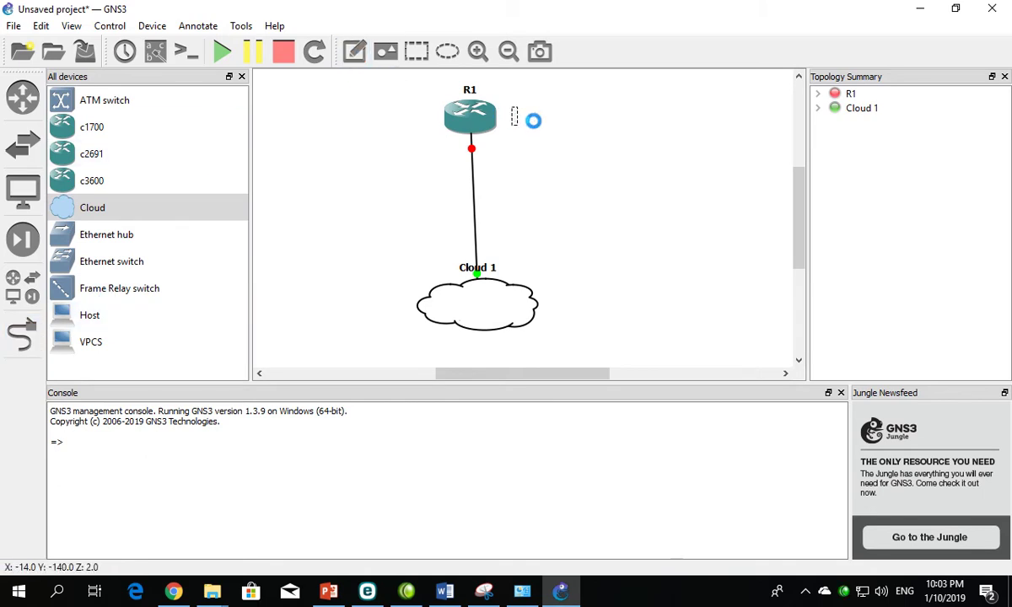
text(1)
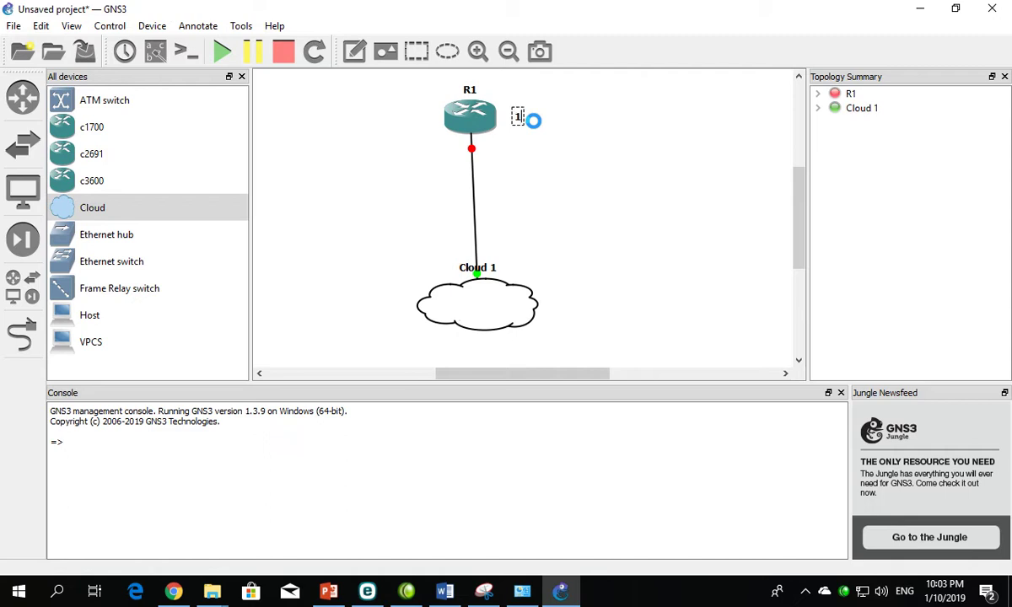
text(92.99.99.)
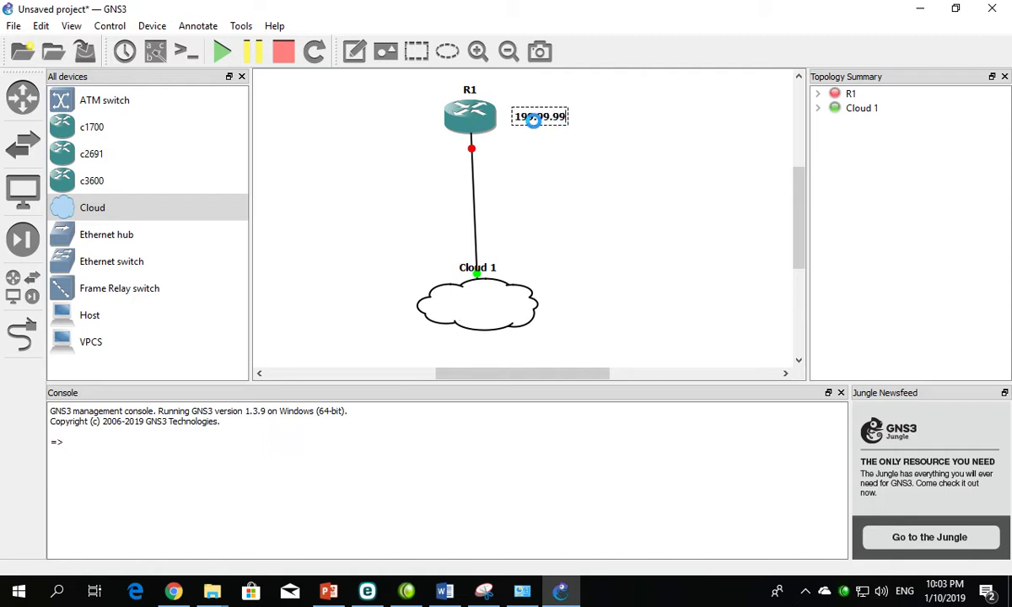
text(1/30)
key(Left)
key(Left)
key(Left)
key(BackSpace)
text(5)
click(573, 140)
Duplicate the address note, place the copy beside Cloud 1 and change its text to 199.99.99.6/30
right_click(563, 117)
click(595, 126)
drag(533, 135, 575, 291)
double_click(597, 293)
click(597, 293)
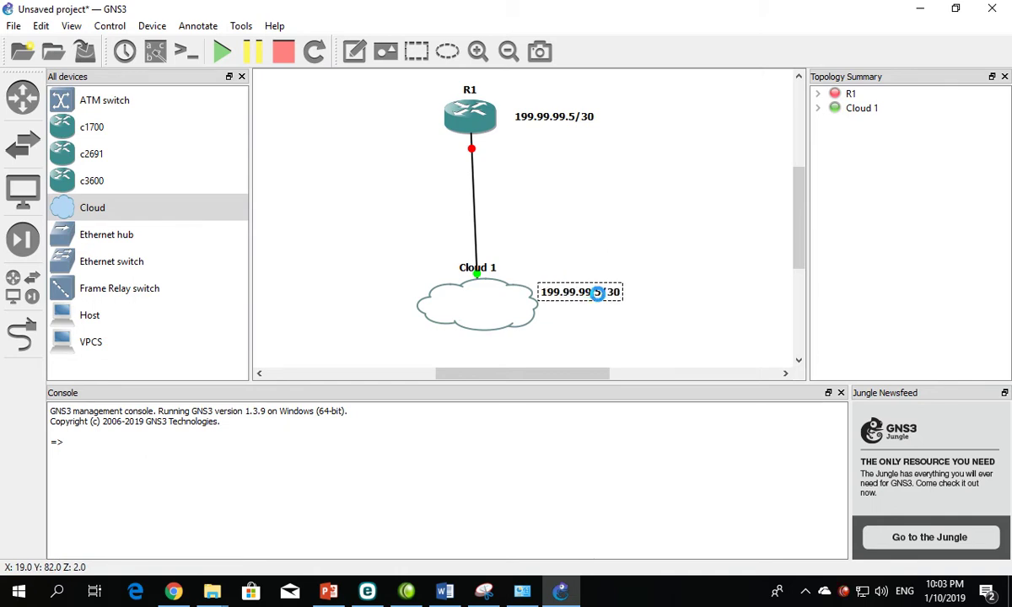
key(BackSpace)
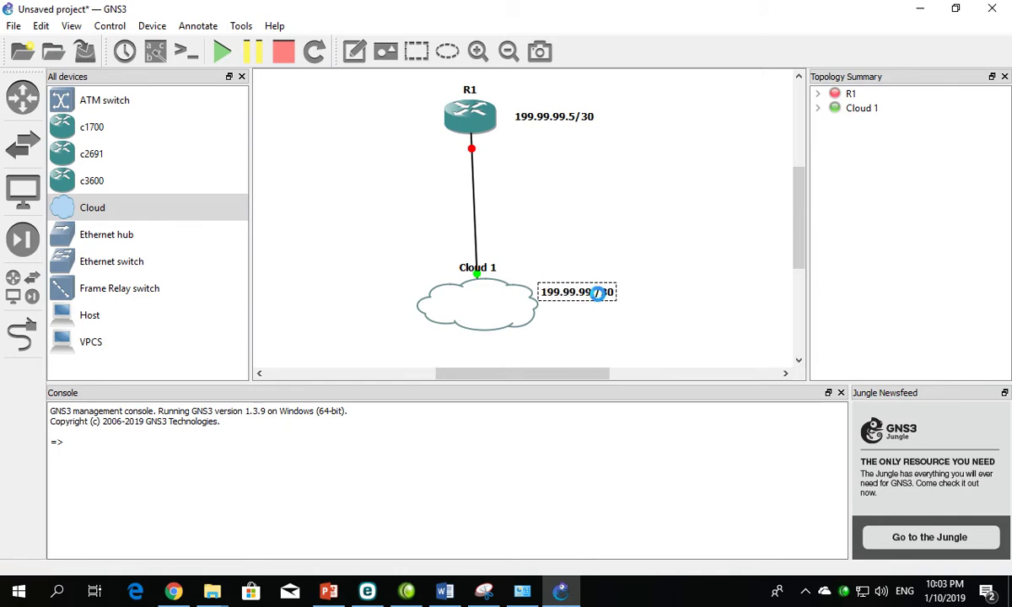
text(6)
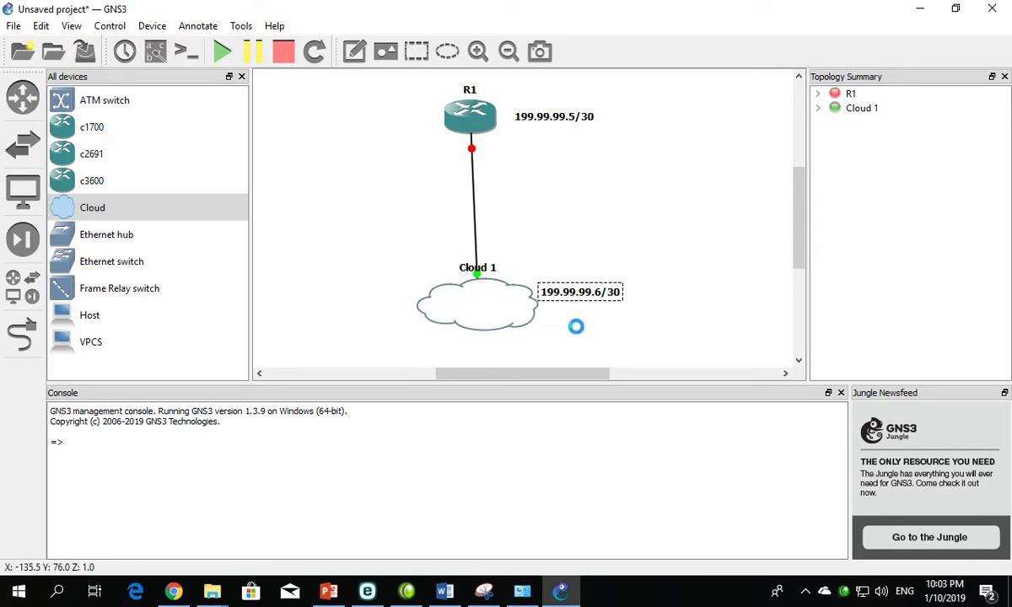
Reposition both address notes so they sit clear of R1 and Cloud 1
drag(576, 287, 579, 315)
click(579, 316)
mouse_move(570, 112)
mouse_down()
mouse_move(588, 110)
mouse_move(569, 107)
mouse_move(579, 109)
mouse_up()
click(577, 152)
click(567, 173)
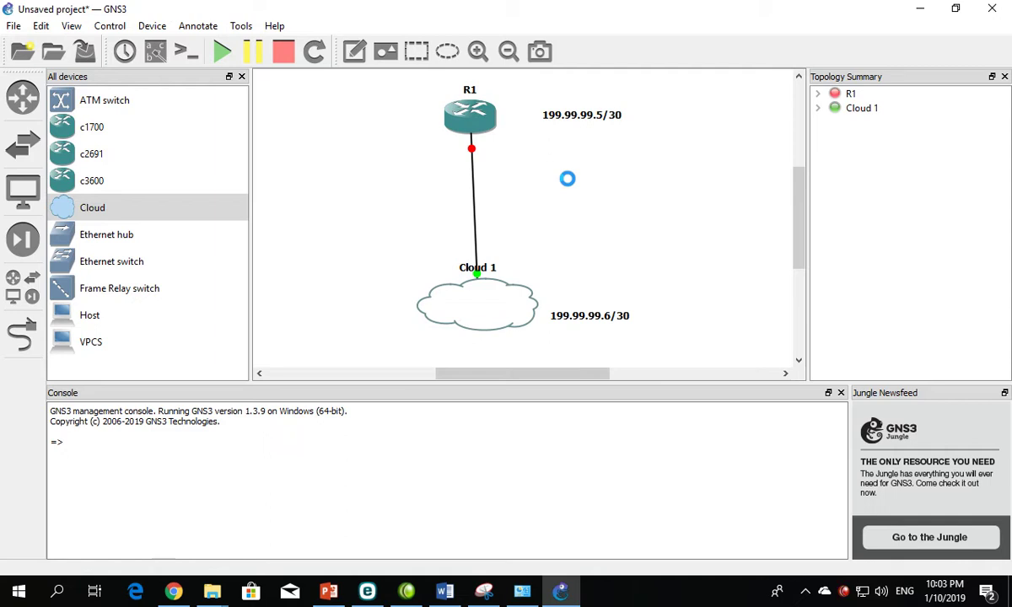
Start router R1 and open its console
drag(481, 116, 487, 116)
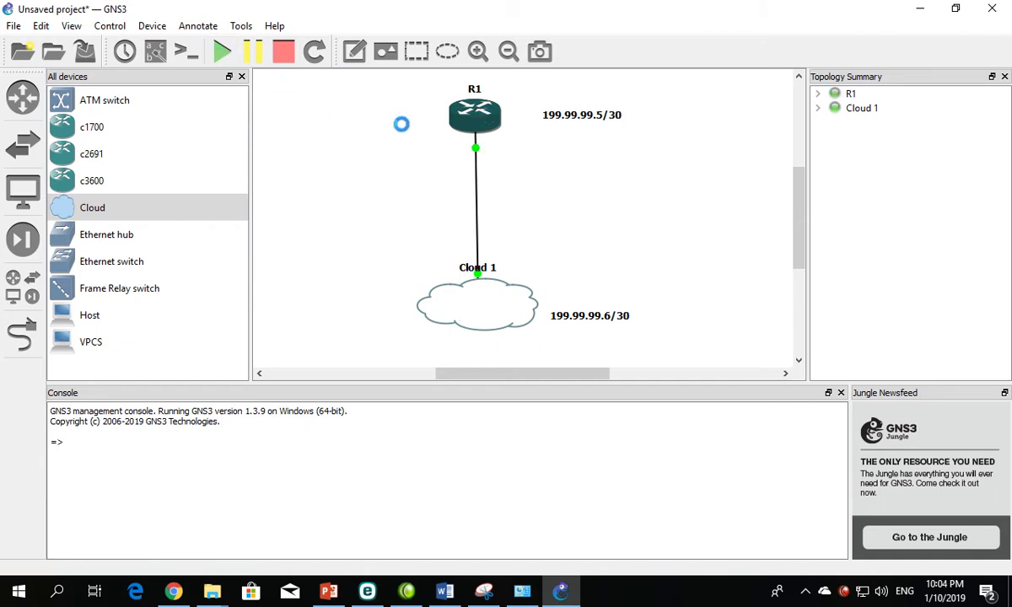
mouse_move(463, 127)
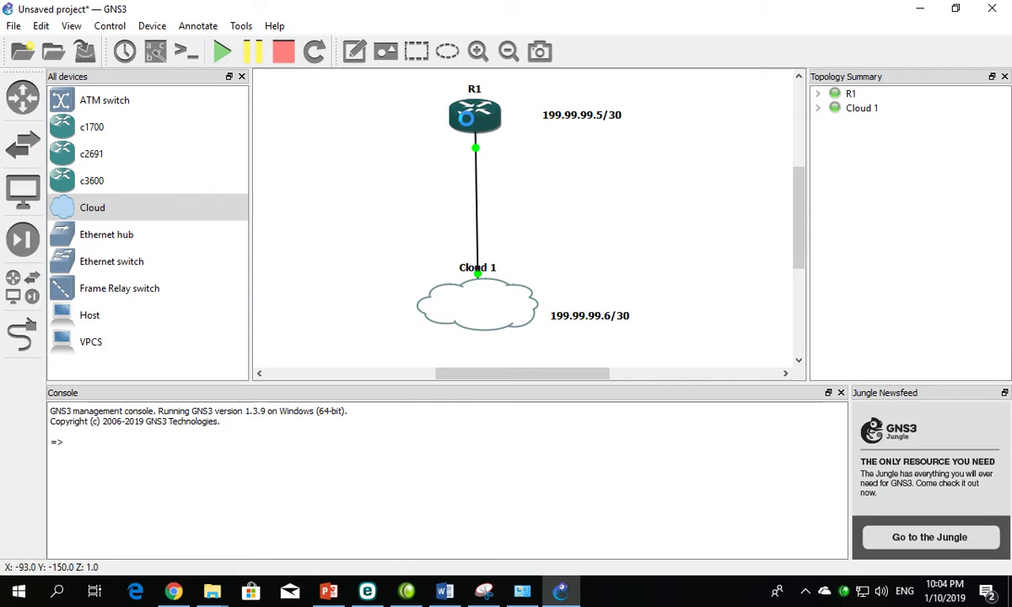
right_click(465, 118)
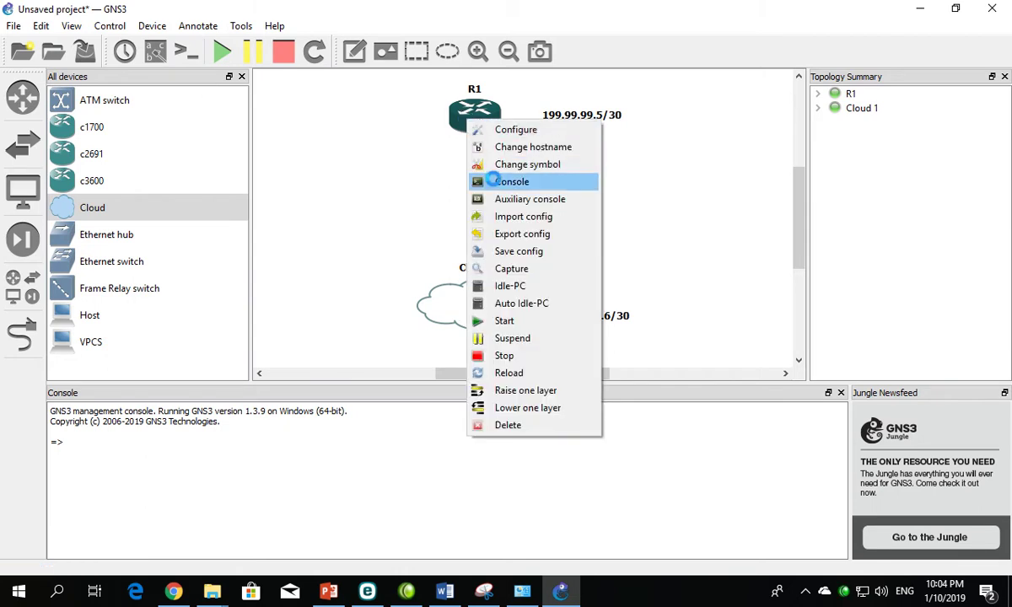
click(493, 179)
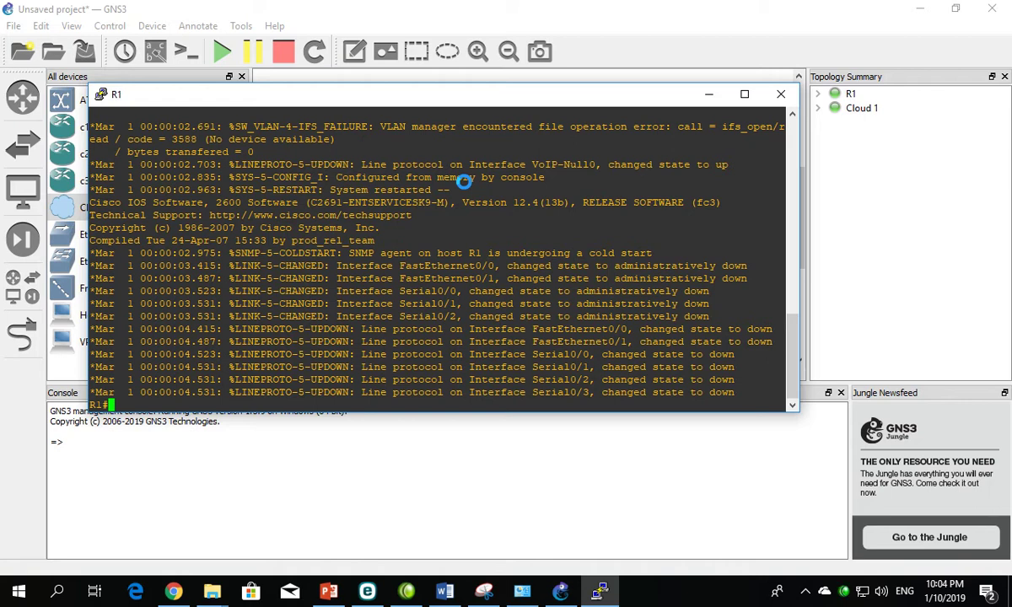
Enter global configuration mode on R1 and select interface fastEthernet 0/0
text(conf t)
key(Return)
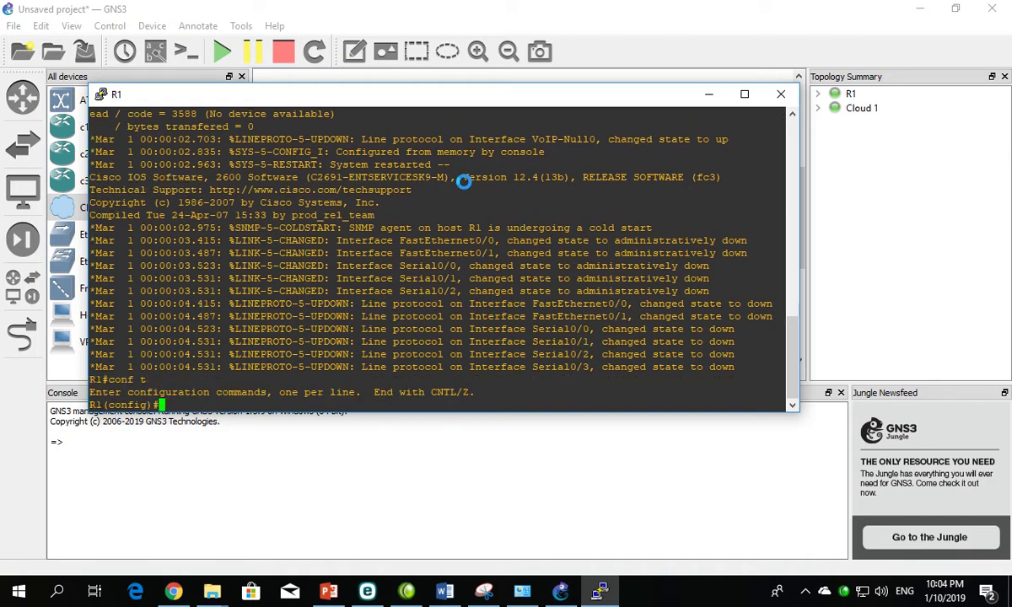
text(int)
key(Tab)
text(fa)
key(Tab)
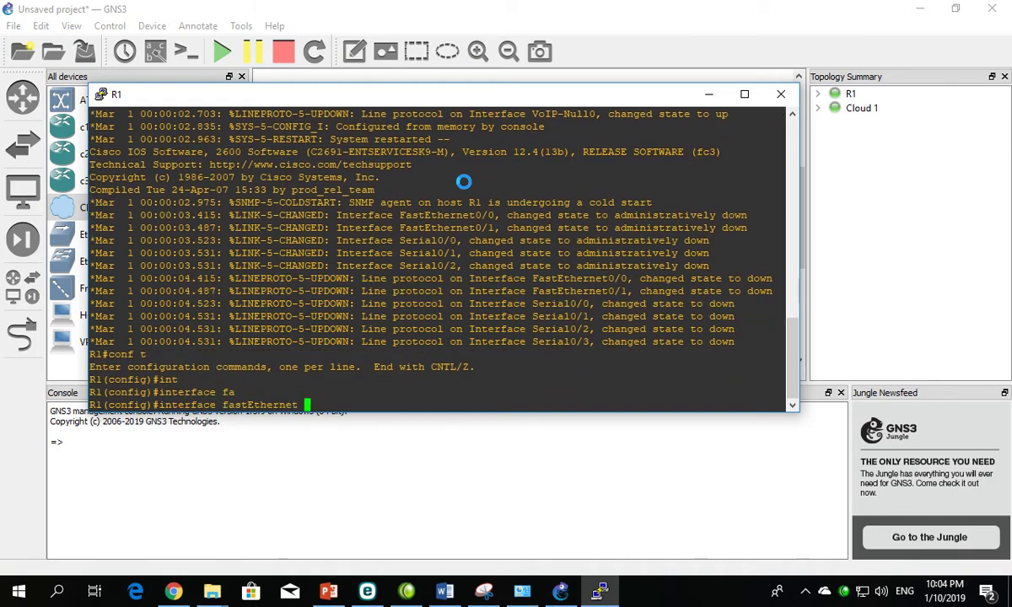
text(0/0)
key(Return)
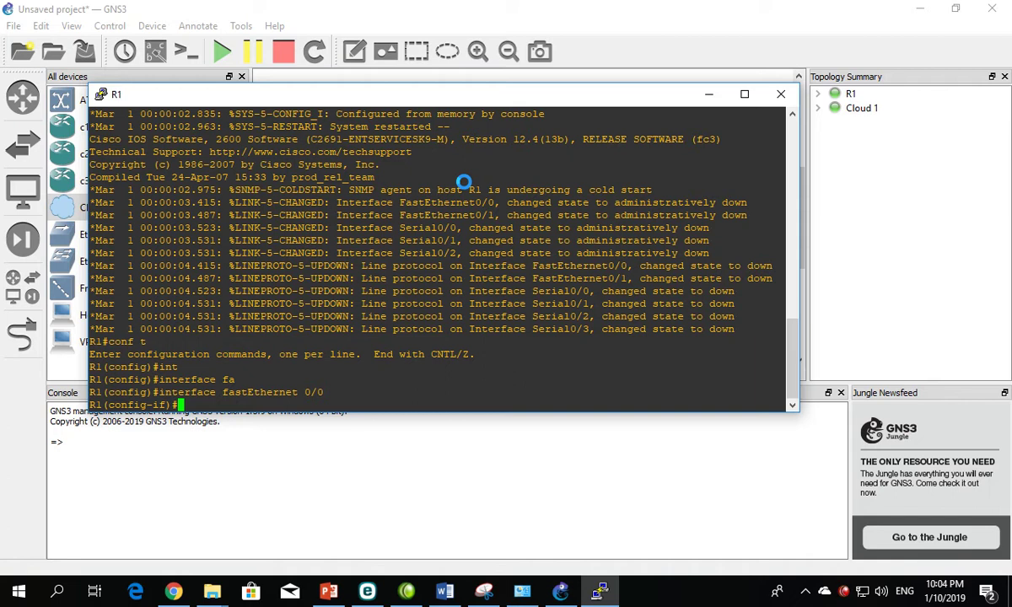
Assign IP address 199.99.99.5 with subnet mask 255.255.255.252 to R1's fastEthernet 0/0 interface
text(ip add)
key(Tab)
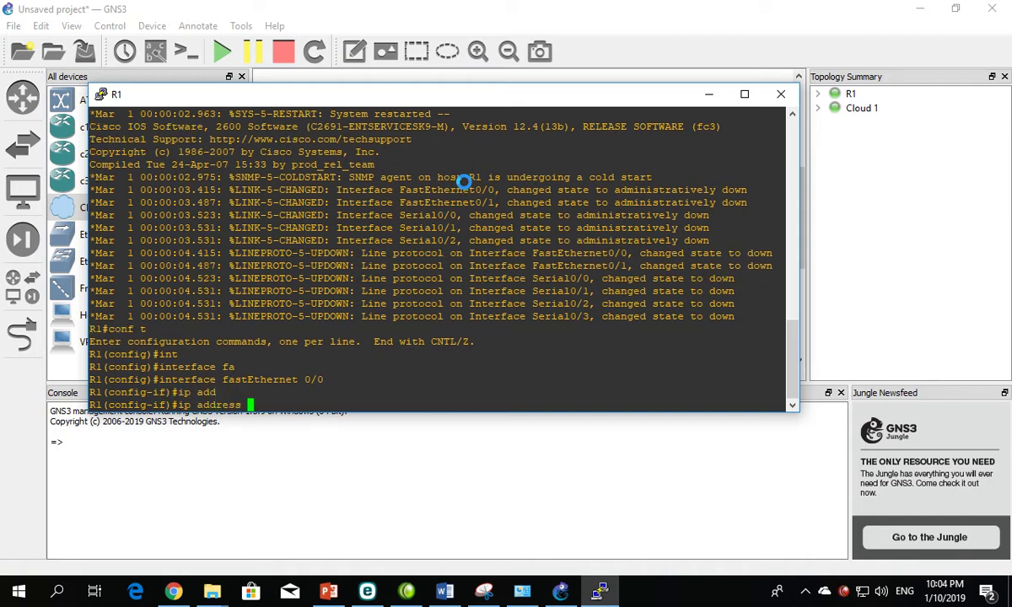
text(199.99.99.5 255.255.25)
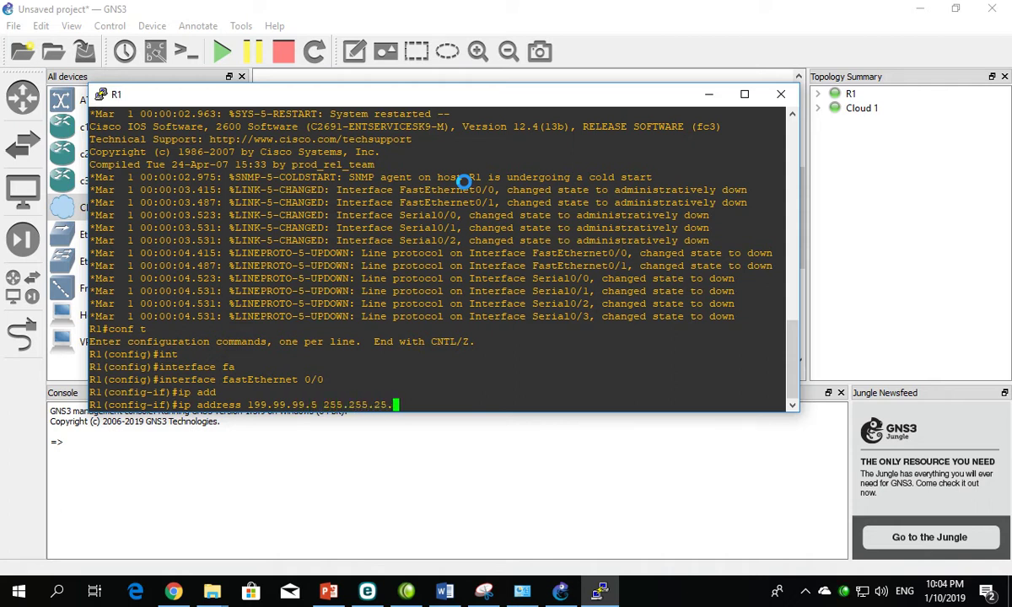
text(5.252)
key(Return)
text(no sh)
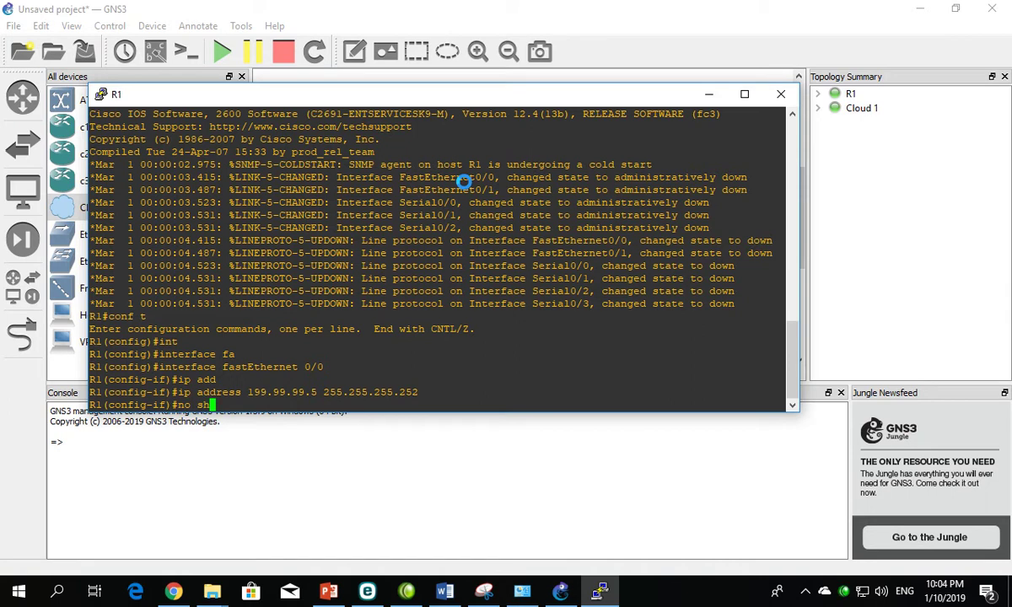
key(BackSpace)
key(BackSpace)
key(BackSpace)
key(BackSpace)
key(BackSpace)
Display R1's brief IP interface summary from interface configuration mode and examine the FastEthernet0/0 row
text(do sh ip int br)
key(Return)
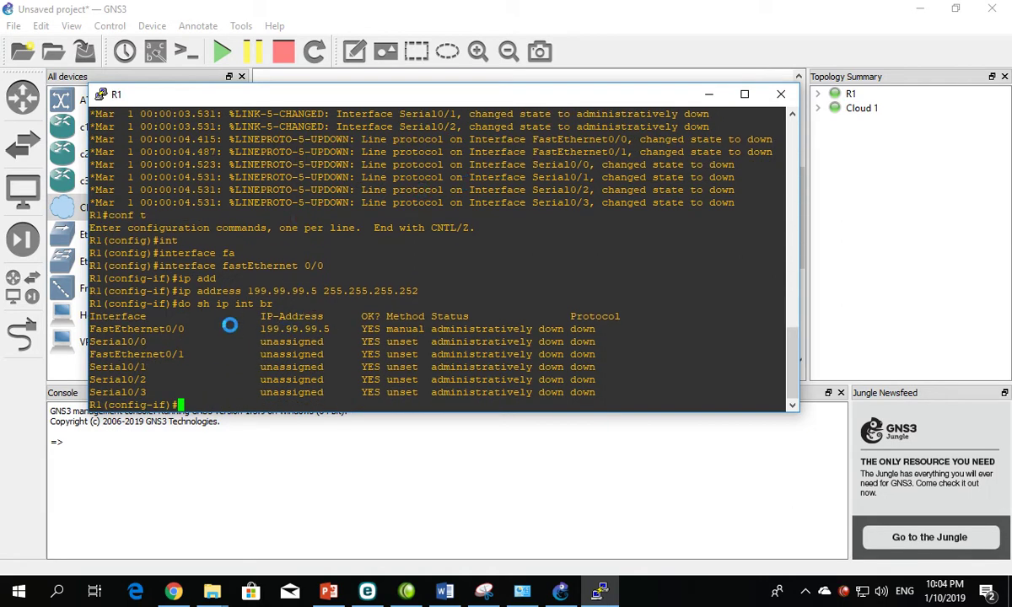
drag(222, 329, 596, 331)
click(582, 331)
Enable R1's fastEthernet 0/0 interface with the no shutdown command
text(no sh)
key(Tab)
key(Return)
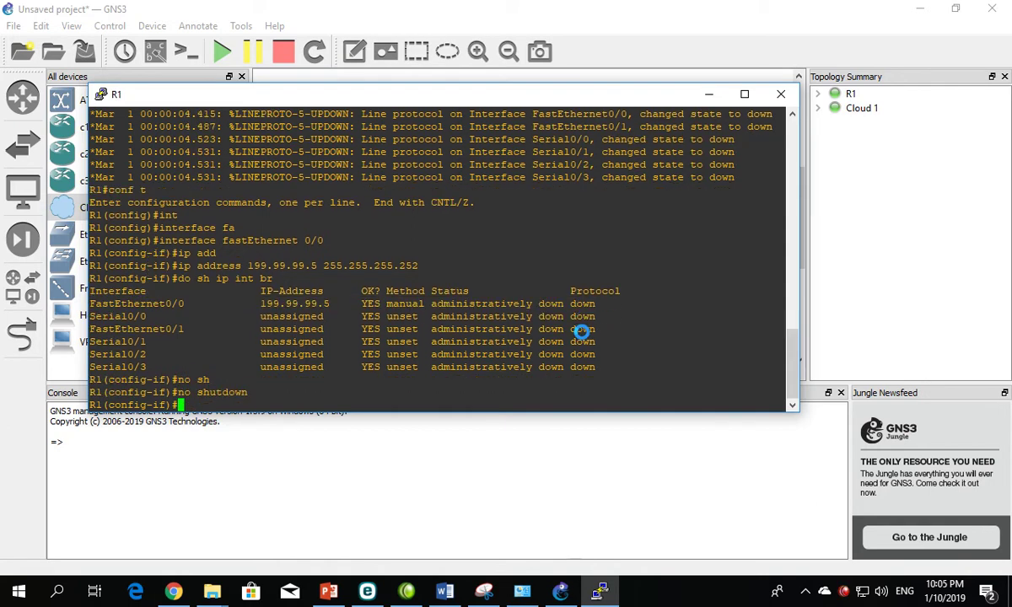
Display the brief IP interface summary again to check FastEthernet0/0's status and protocol
text(do sh ip int br)
key(Return)
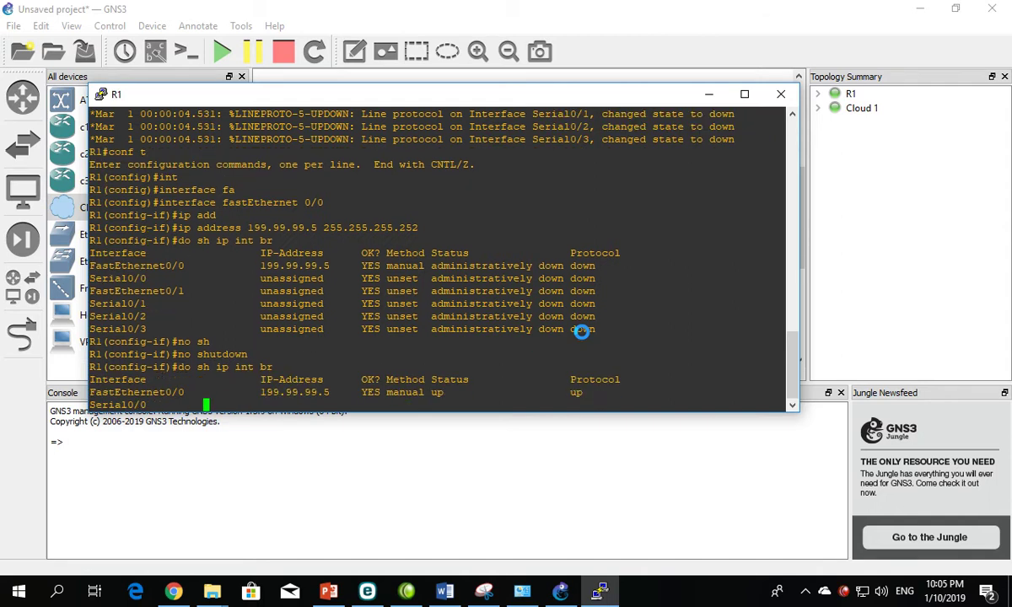
drag(591, 290, 304, 289)
click(308, 393)
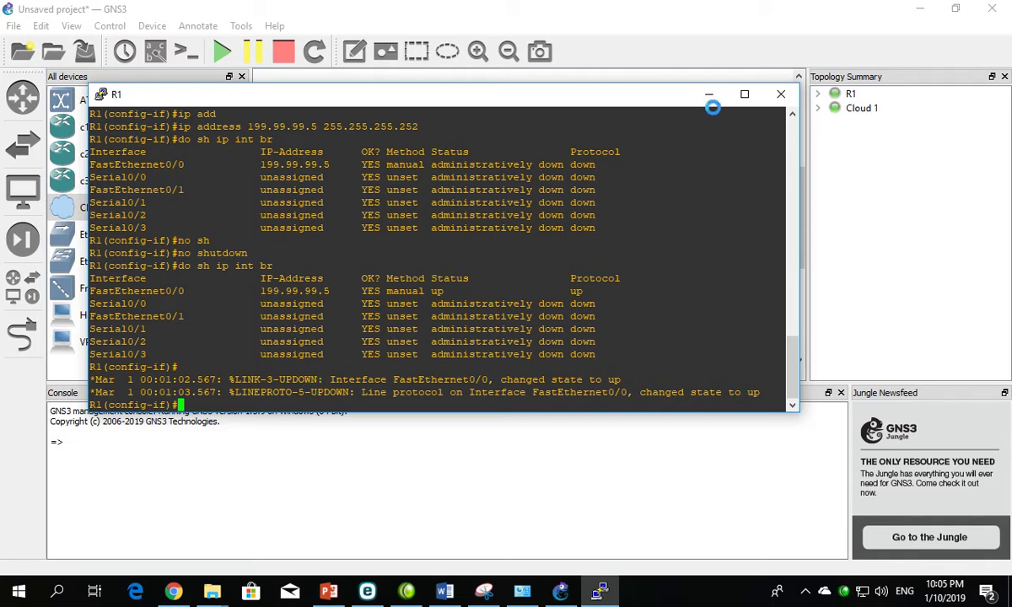
Minimize the R1 console and GNS3, switch to the Windows desktop and refresh it
click(709, 94)
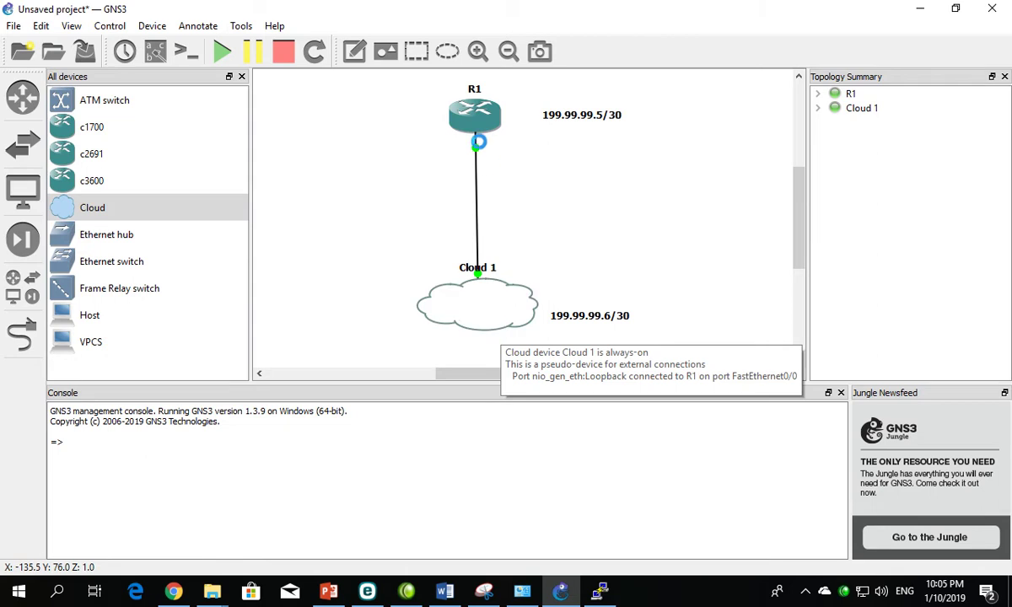
mouse_move(476, 126)
click(913, 8)
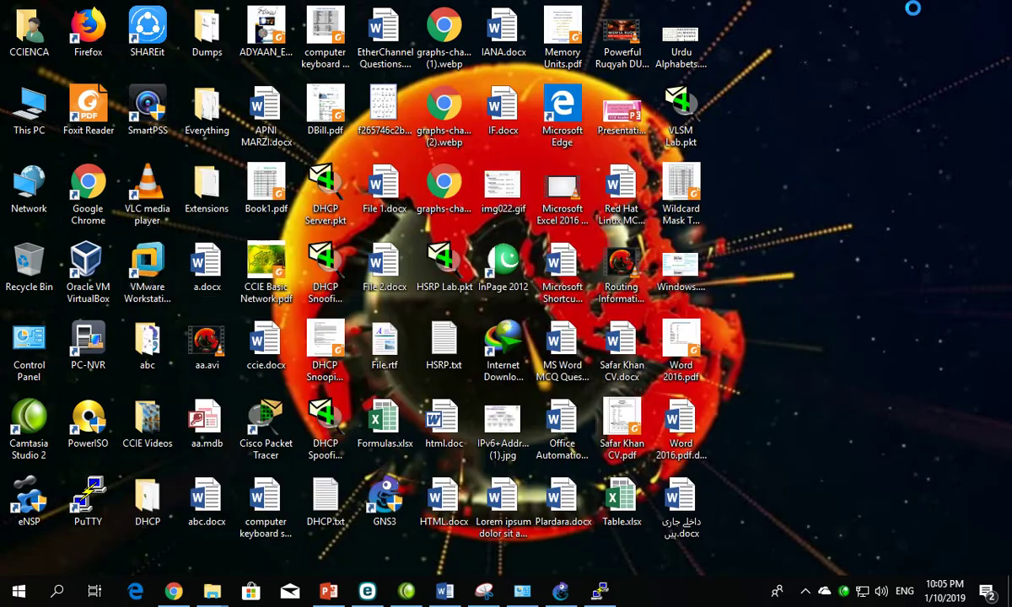
right_click(788, 203)
click(815, 251)
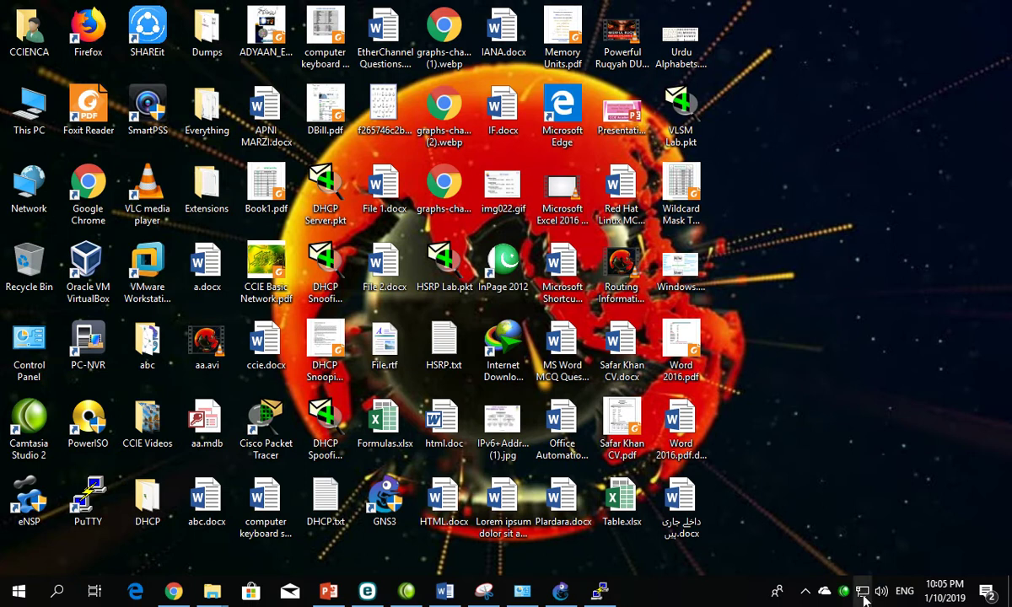
Open the Windows Network & Internet settings and bring up the adapter options from the Ethernet page
mouse_move(861, 592)
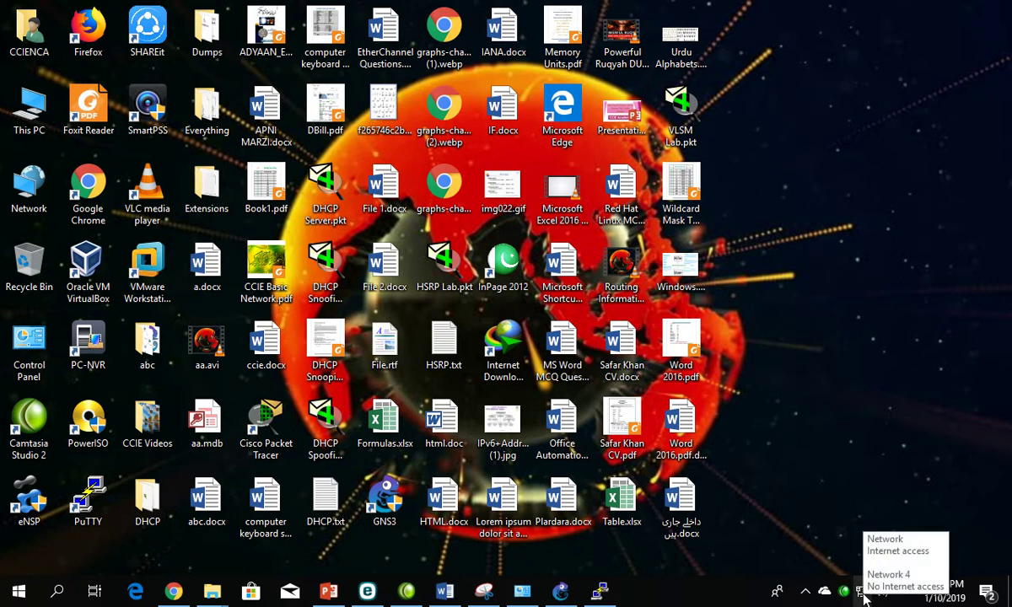
right_click(862, 593)
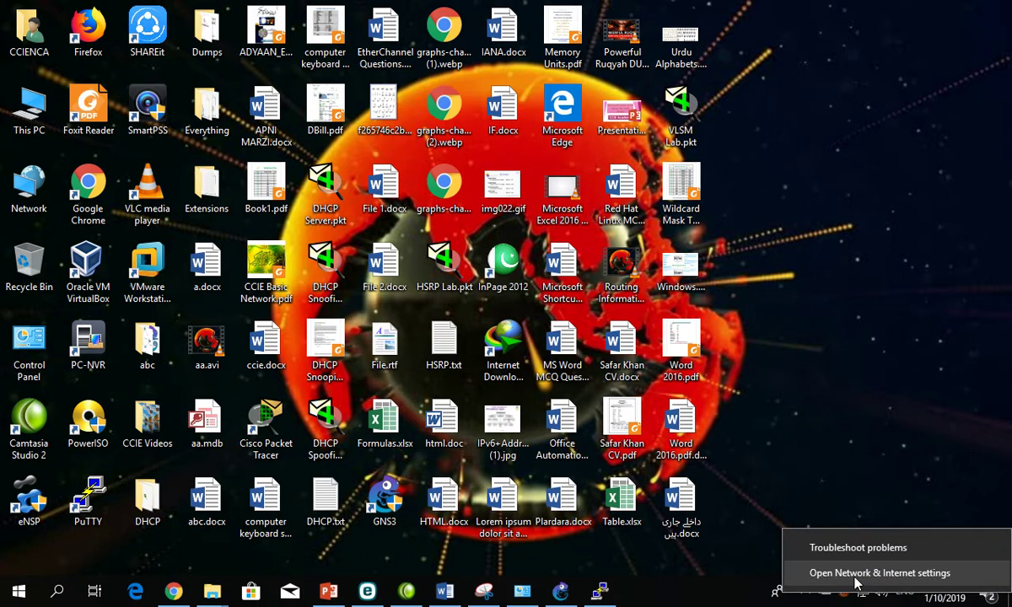
click(856, 573)
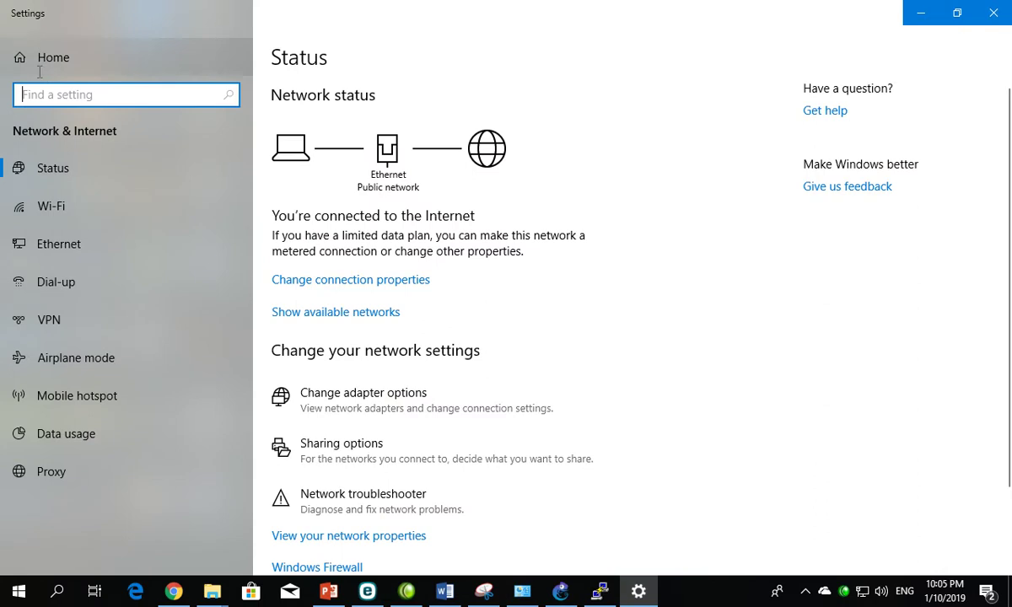
click(94, 251)
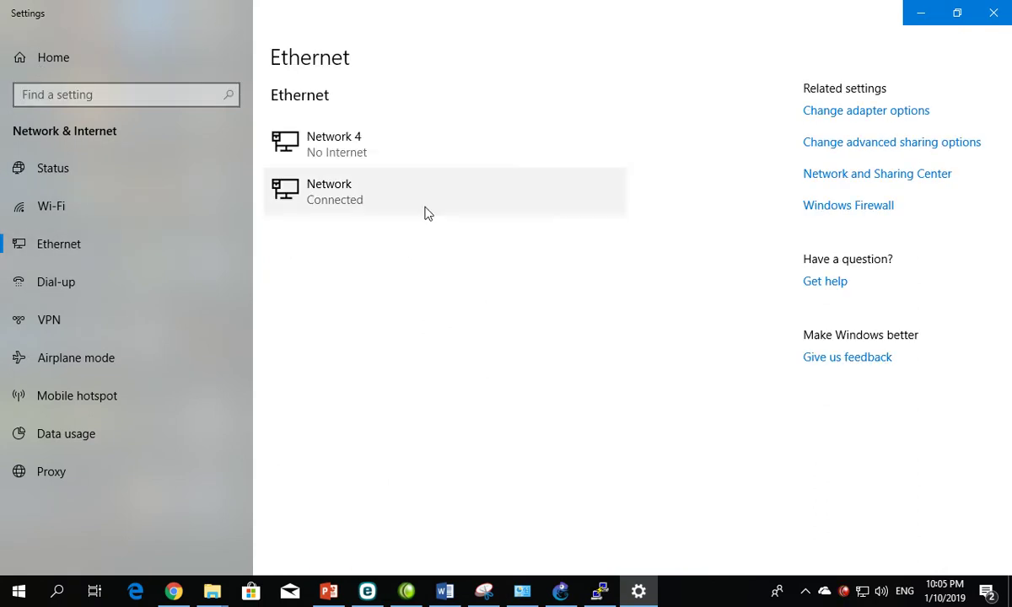
click(837, 116)
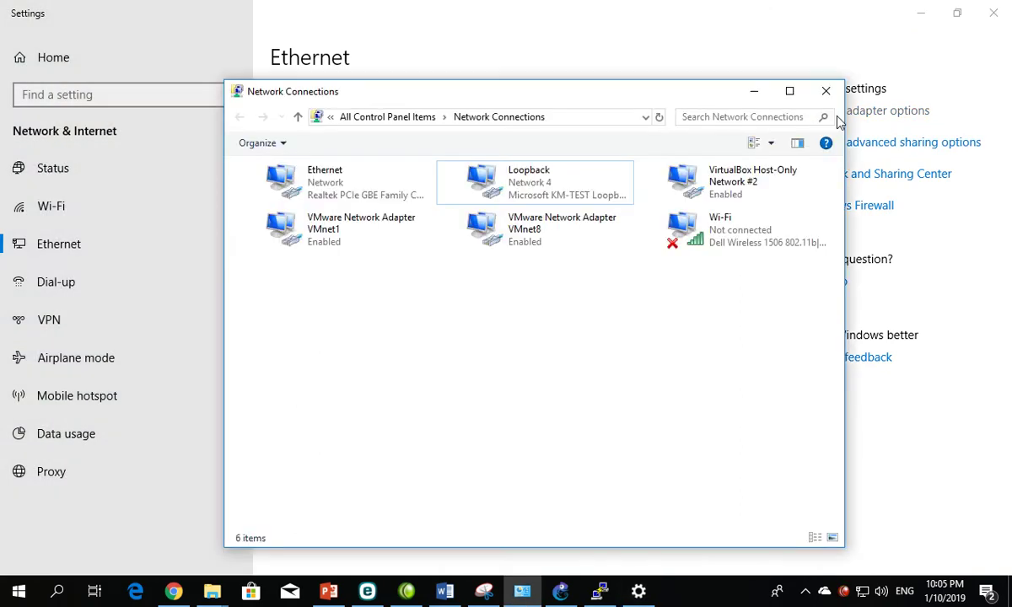
Set the Loopback adapter's IPv4 to obtain an IP address automatically, then close the adapter list and the Settings window
right_click(534, 182)
click(579, 328)
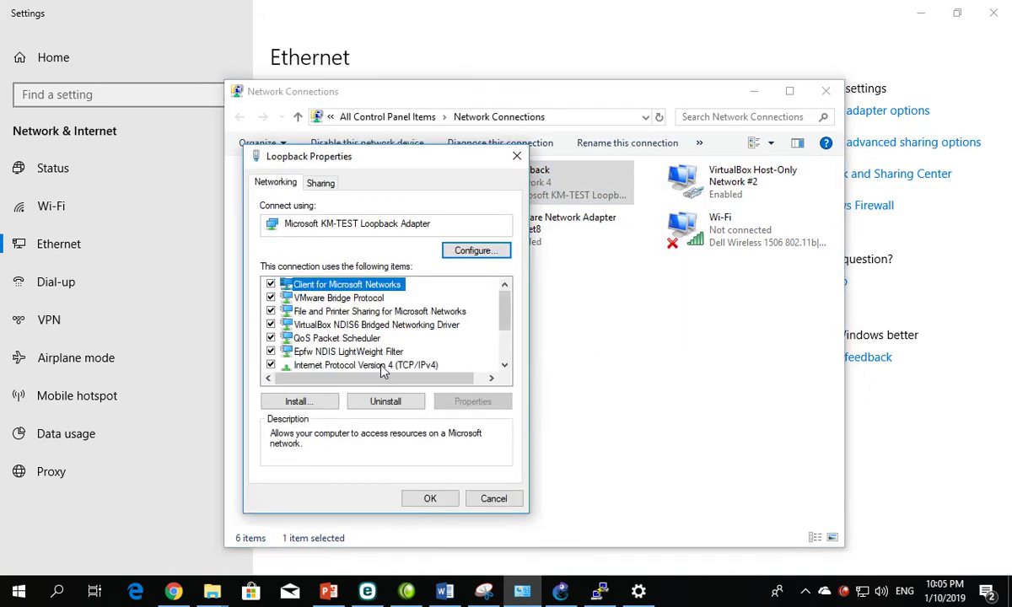
click(382, 367)
click(465, 402)
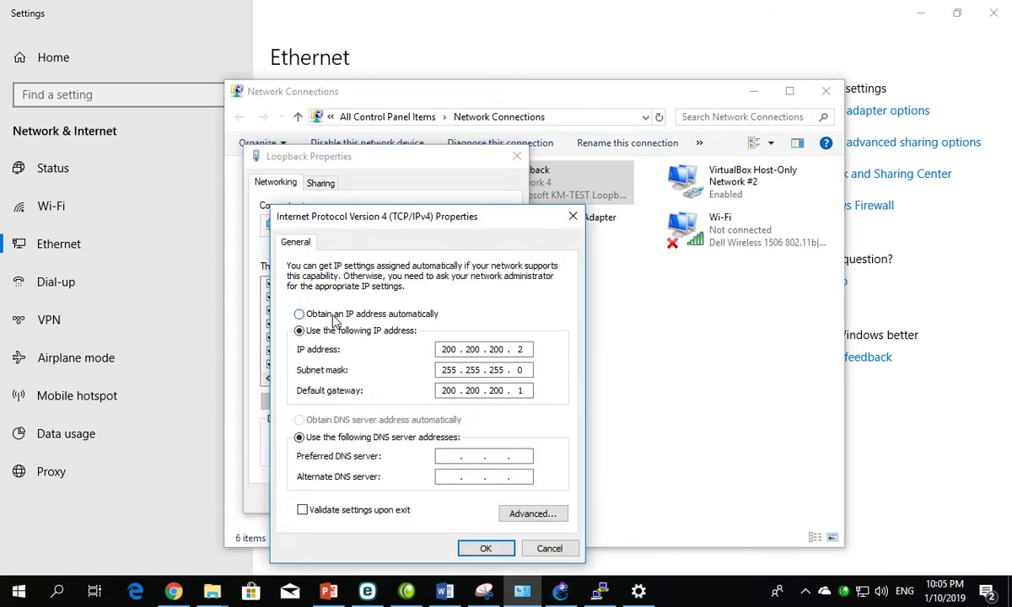
click(335, 315)
click(476, 546)
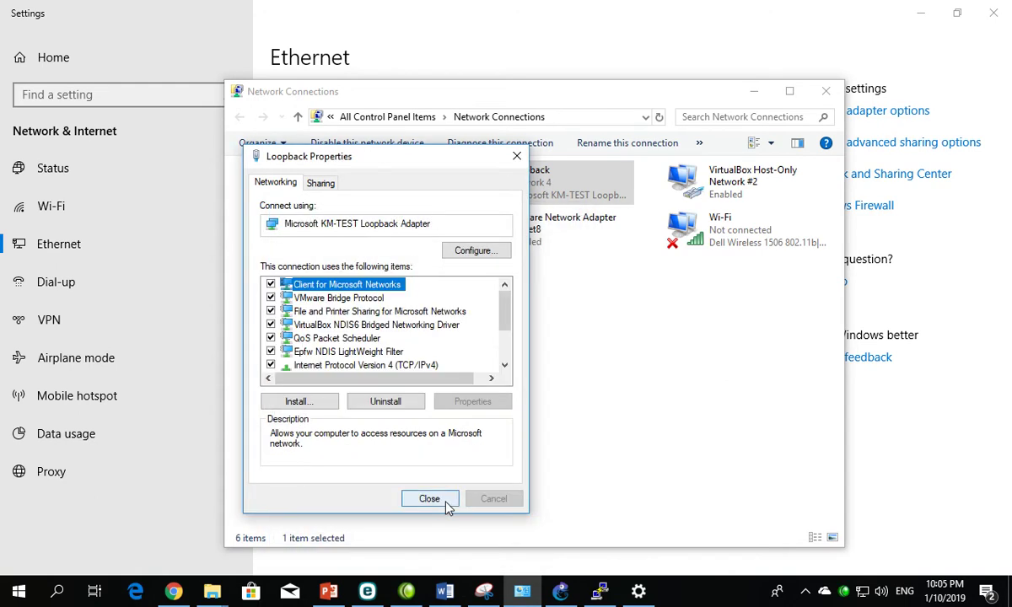
click(443, 500)
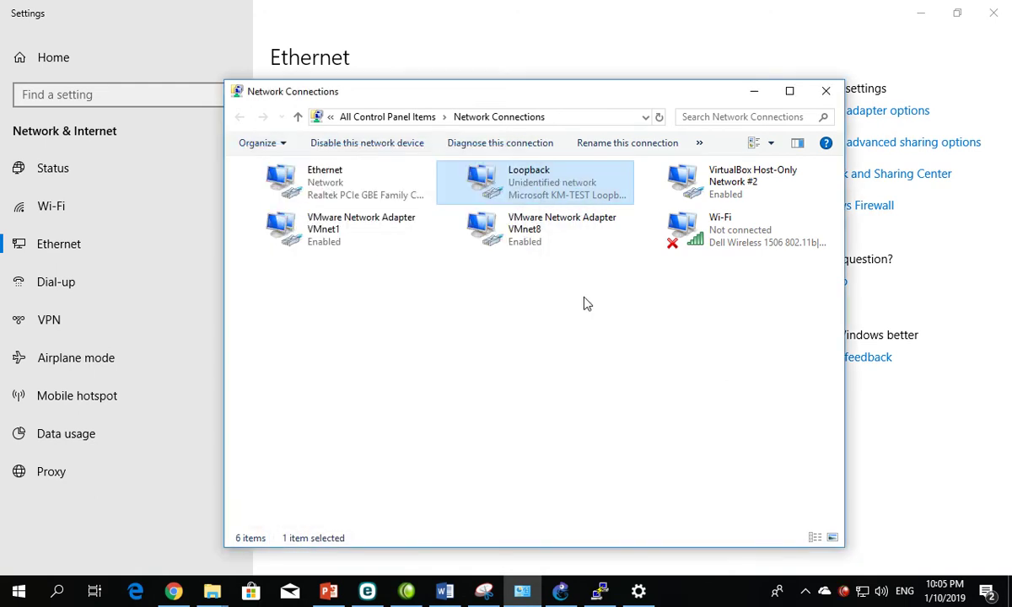
click(824, 89)
click(992, 13)
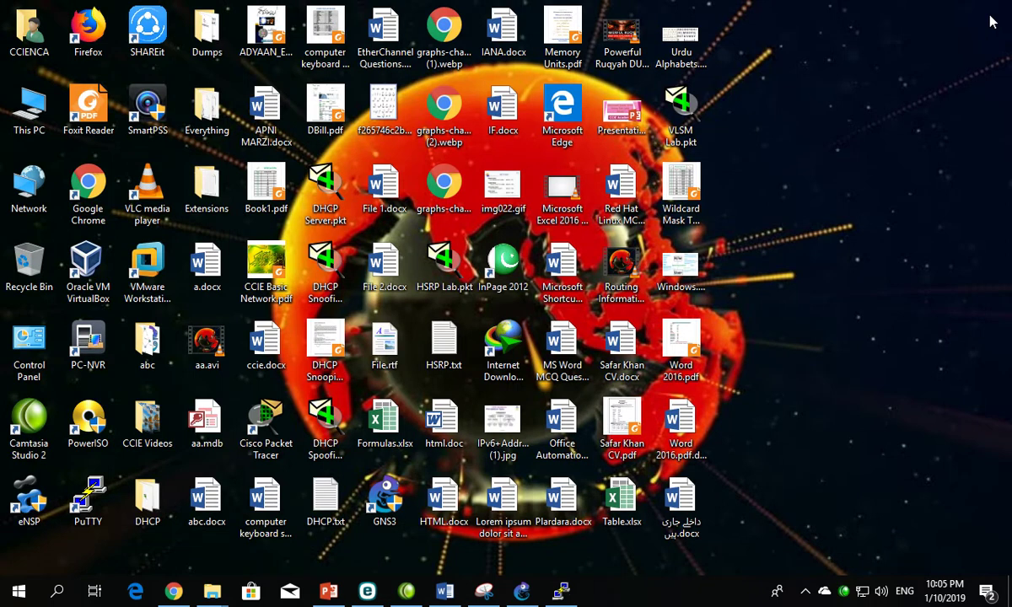
Open Network Connections by running ncpa.cpl and maximize its window
key(super+r)
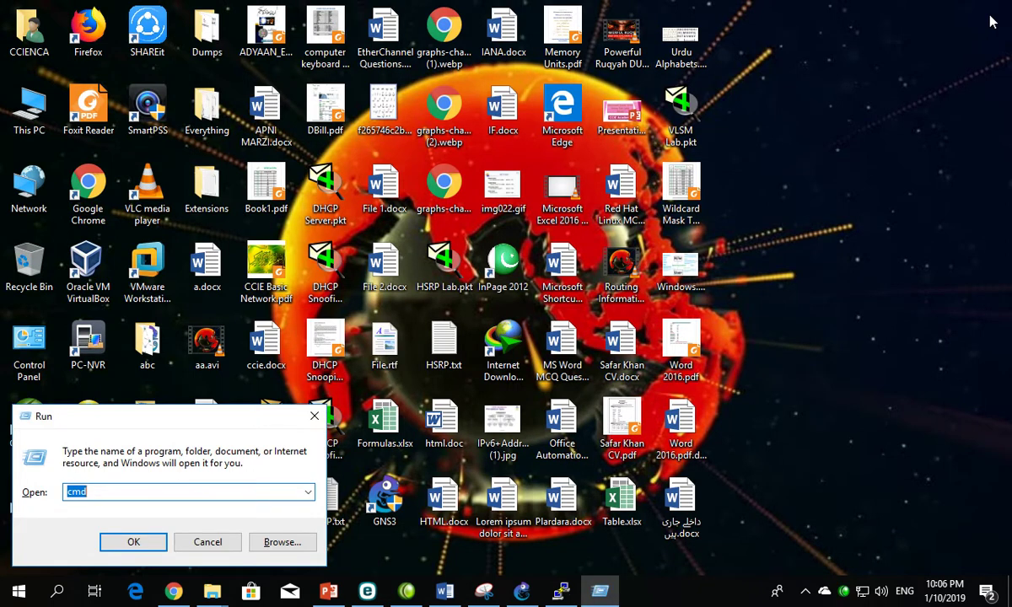
text(n)
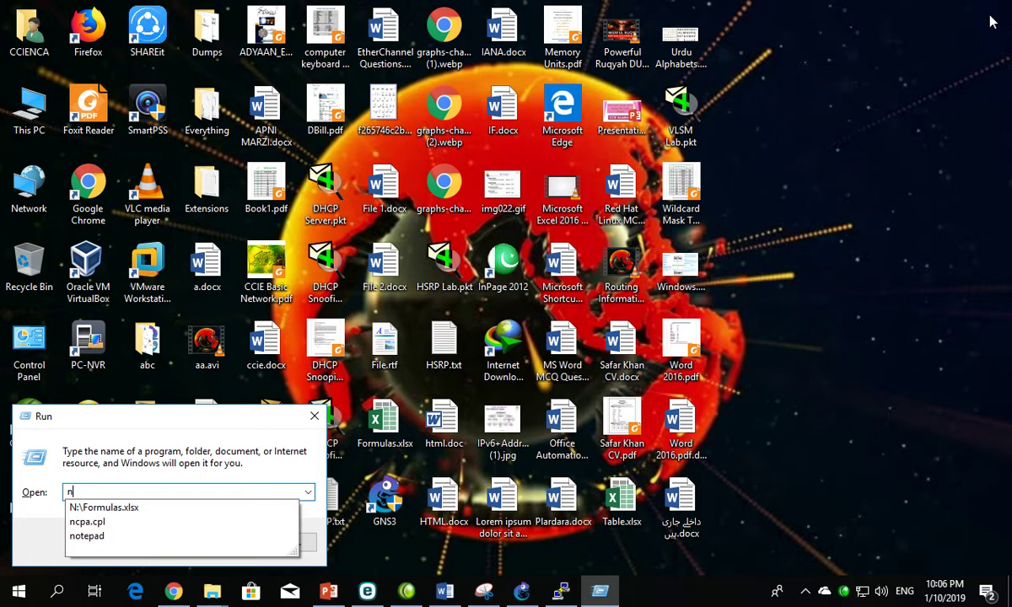
text(cpa.cpl)
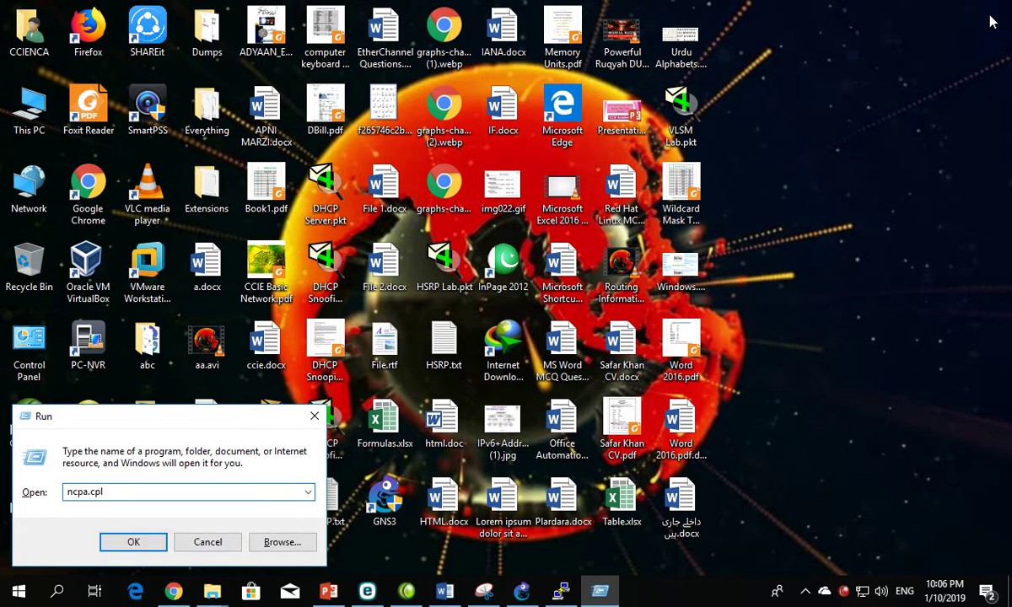
key(Return)
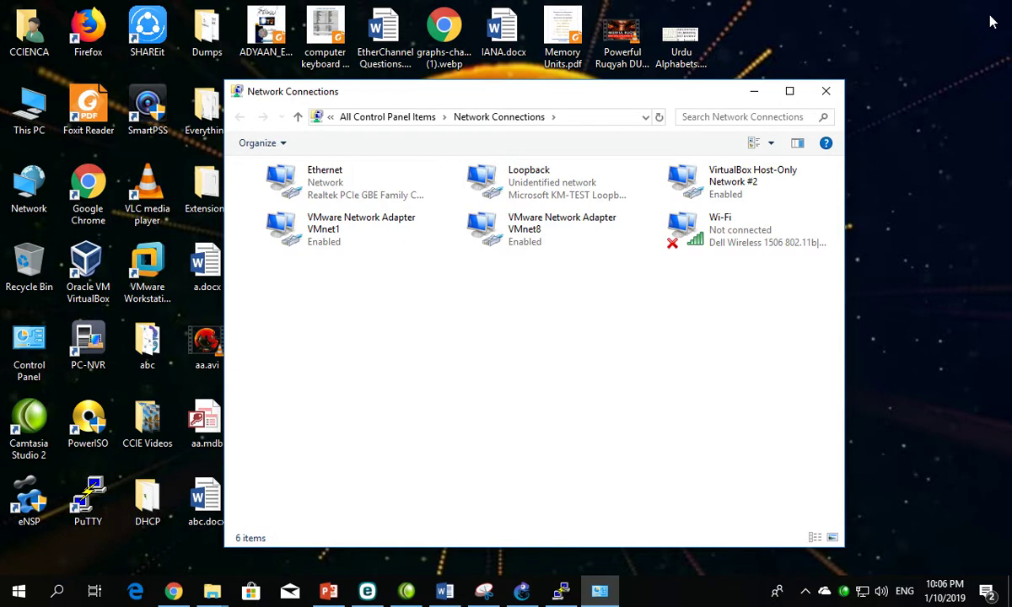
double_click(605, 90)
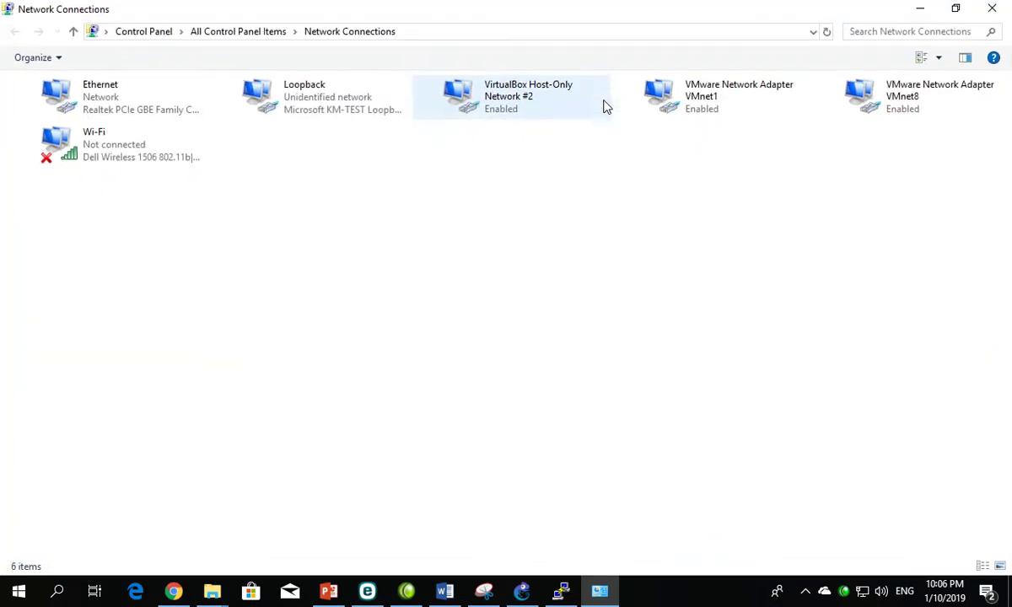
Give the Loopback adapter the static IPv4 address 199.99.99.6 with subnet mask 255.255.255.252
right_click(289, 99)
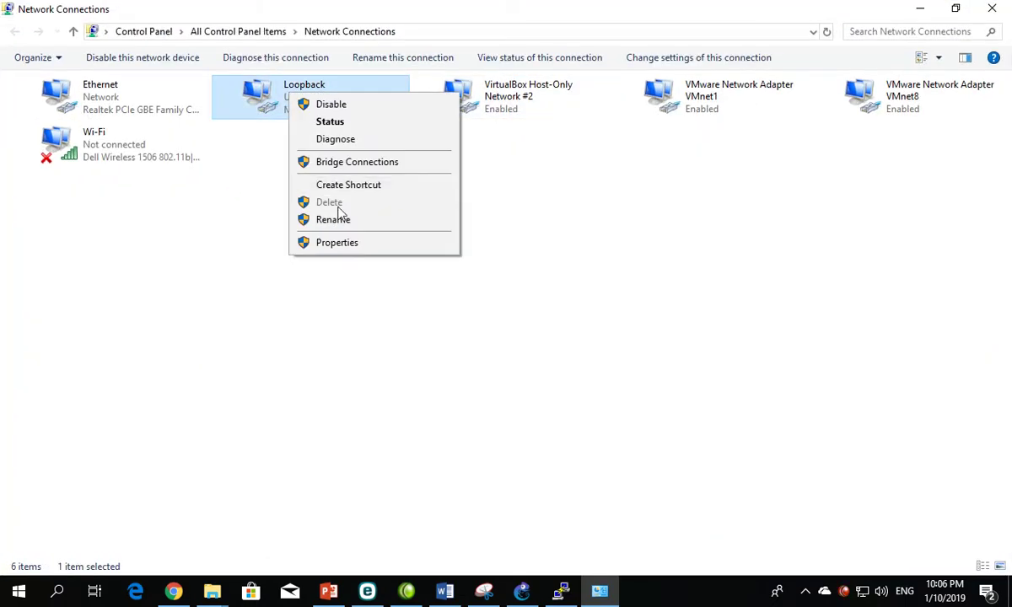
click(334, 242)
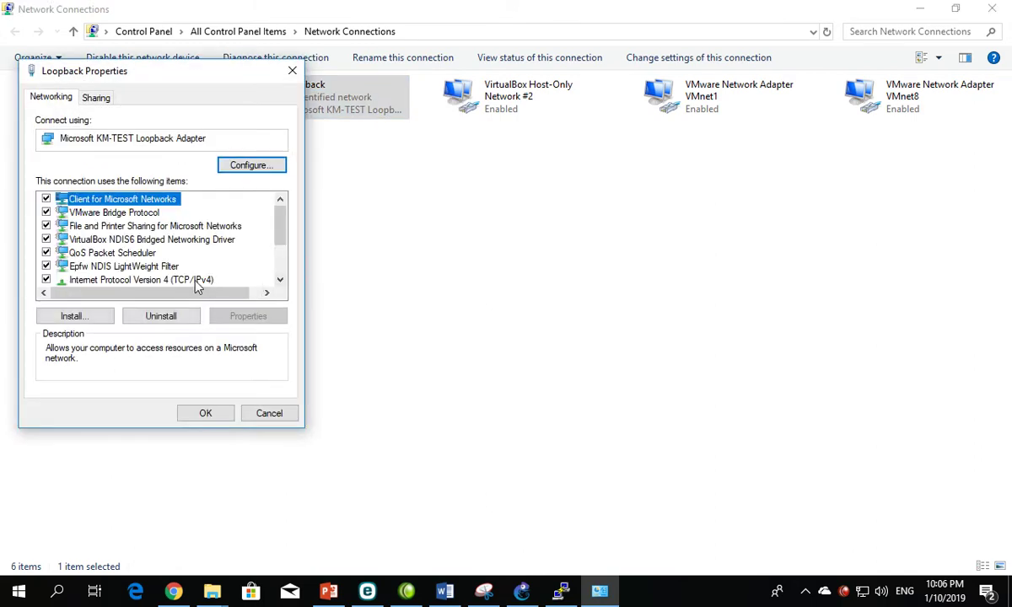
click(194, 280)
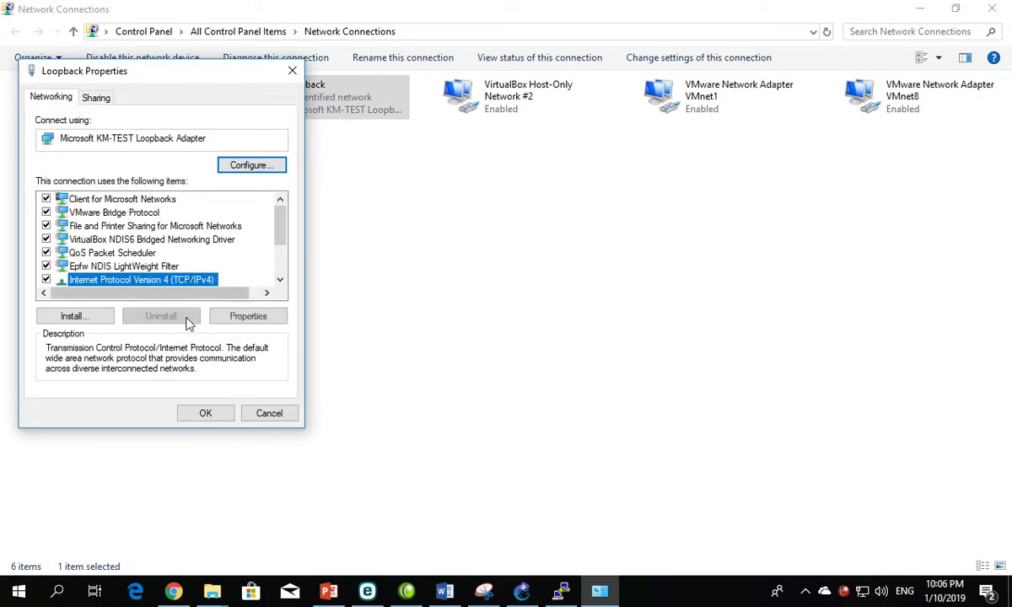
click(241, 318)
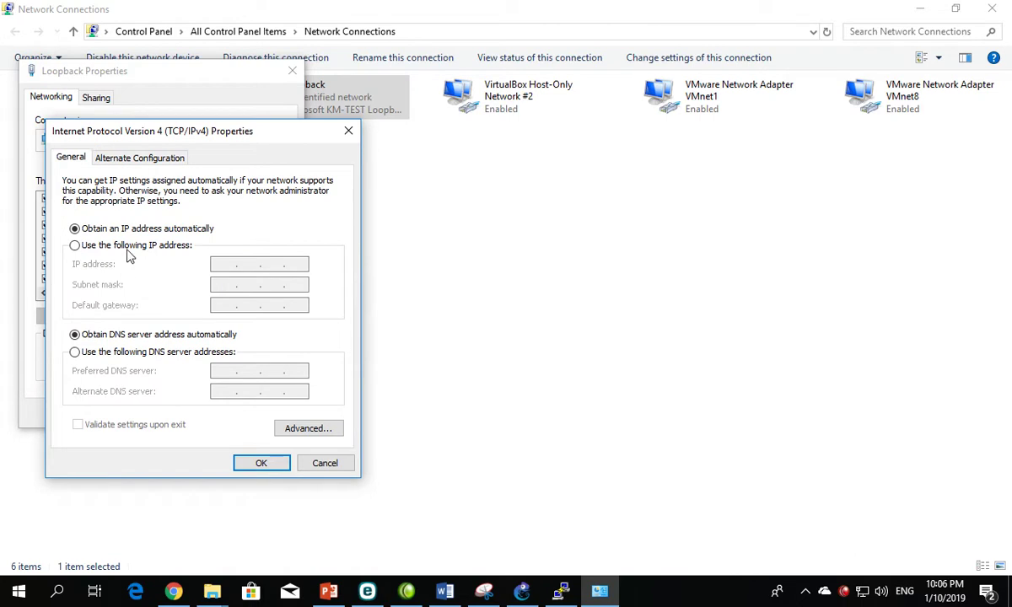
click(76, 244)
click(223, 266)
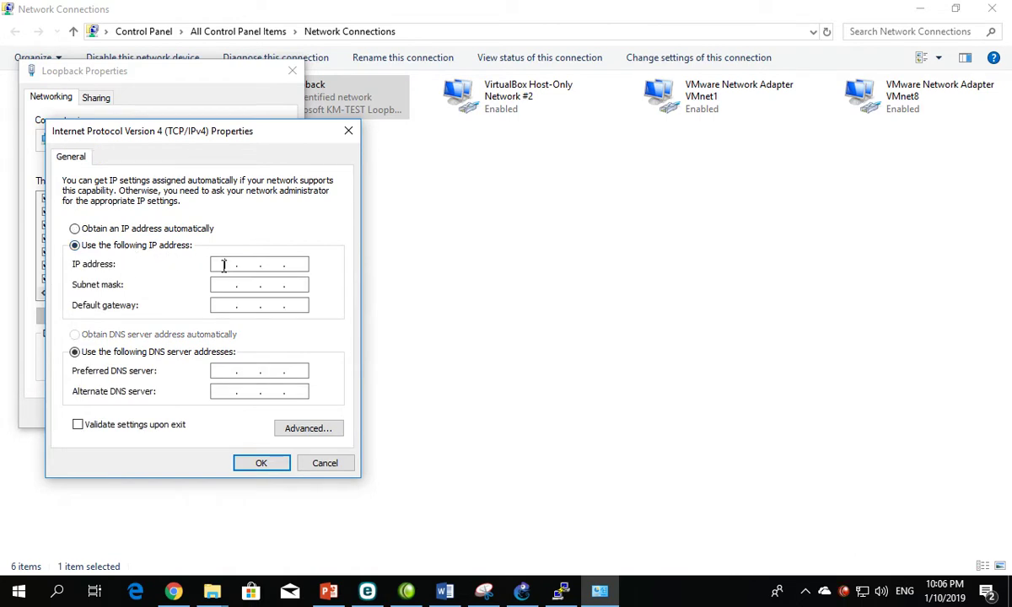
text(199 . 99 . 99 . 6)
key(Tab)
text(255 . 255 . 255 . 252)
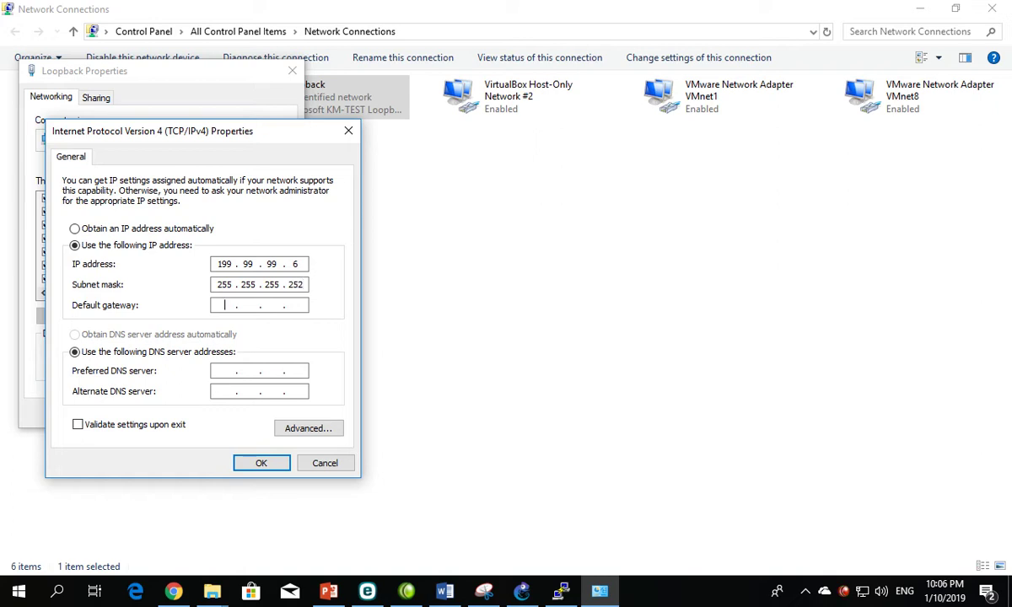
Set the Loopback adapter's default gateway to 199.99.99.5, apply the IPv4 settings and close its properties
click(225, 305)
text(199.99.995)
click(259, 465)
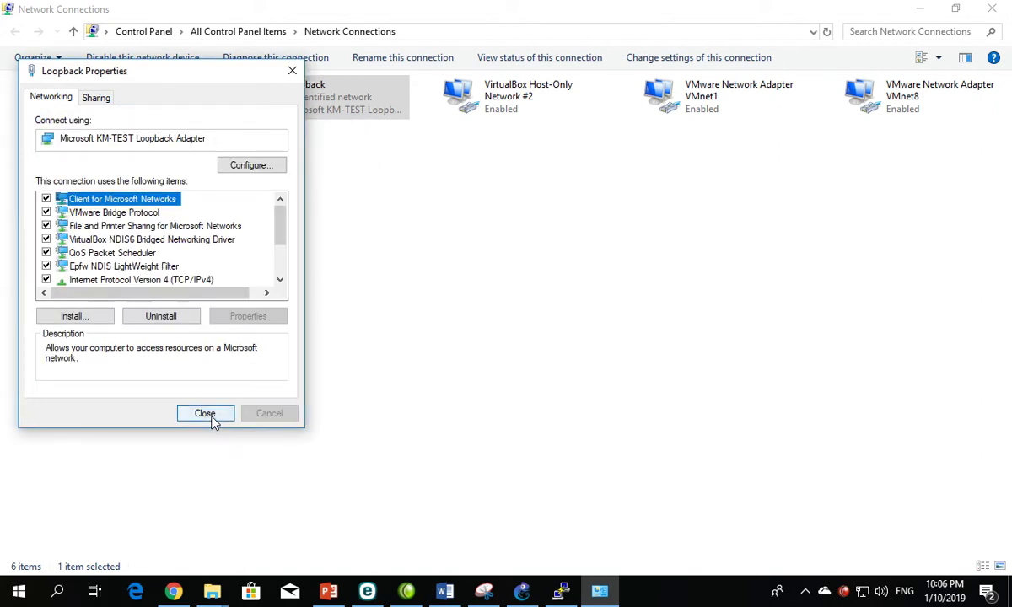
click(211, 415)
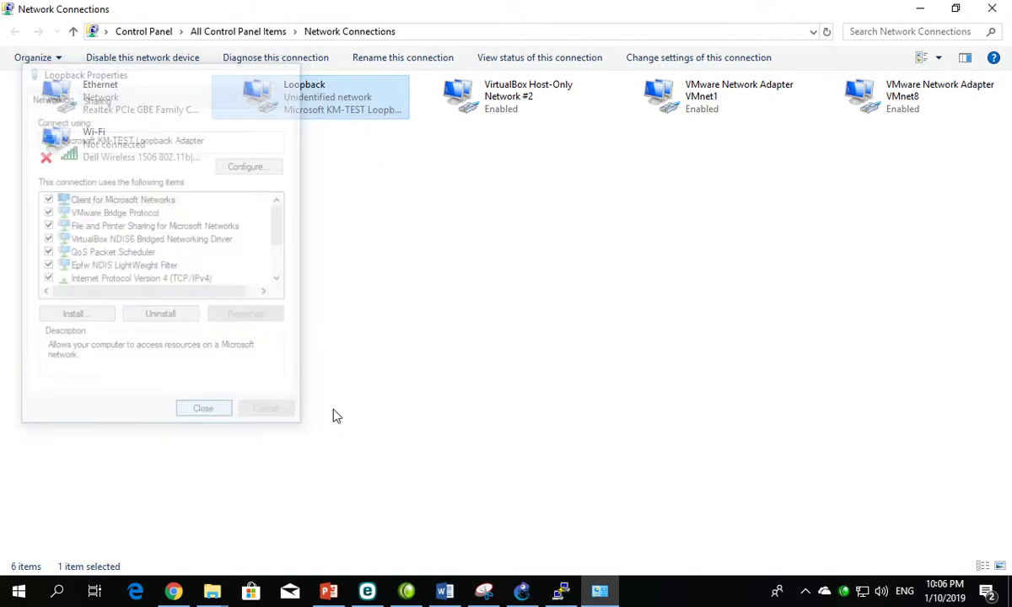
click(401, 401)
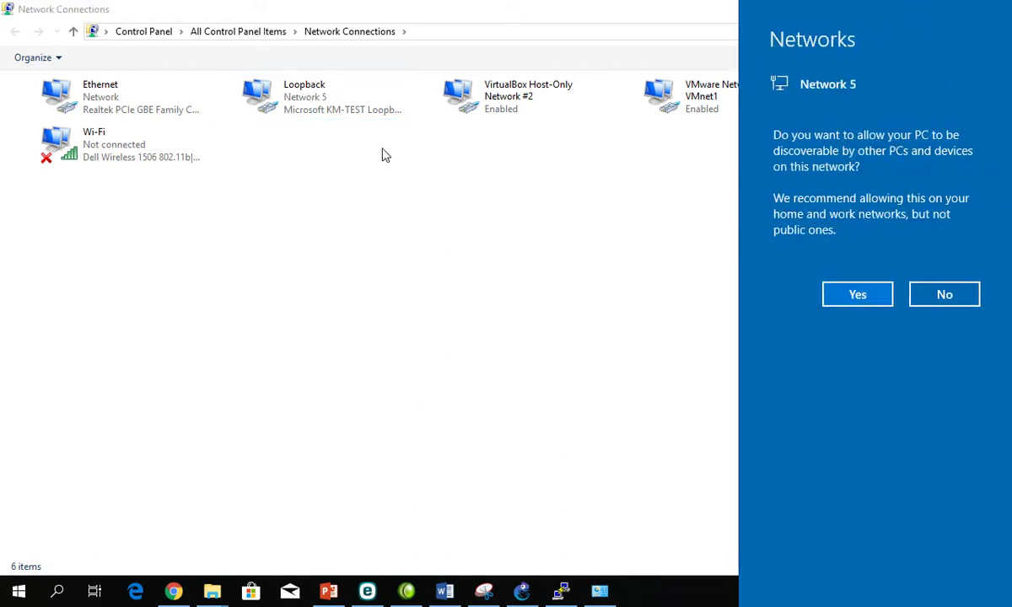
Check the Loopback adapter's network connection details, then close the details and the status window
double_click(303, 100)
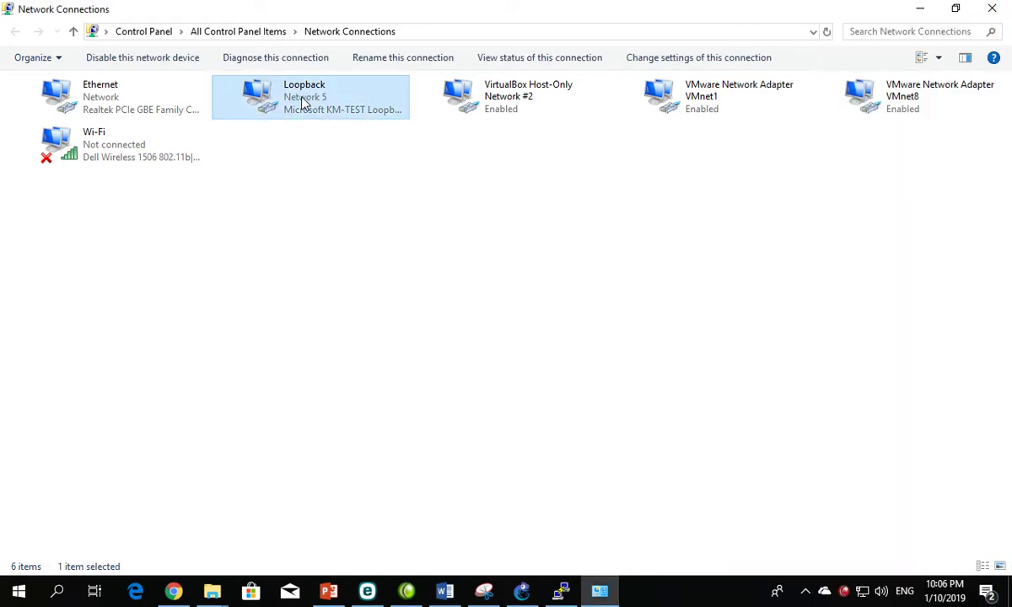
click(420, 286)
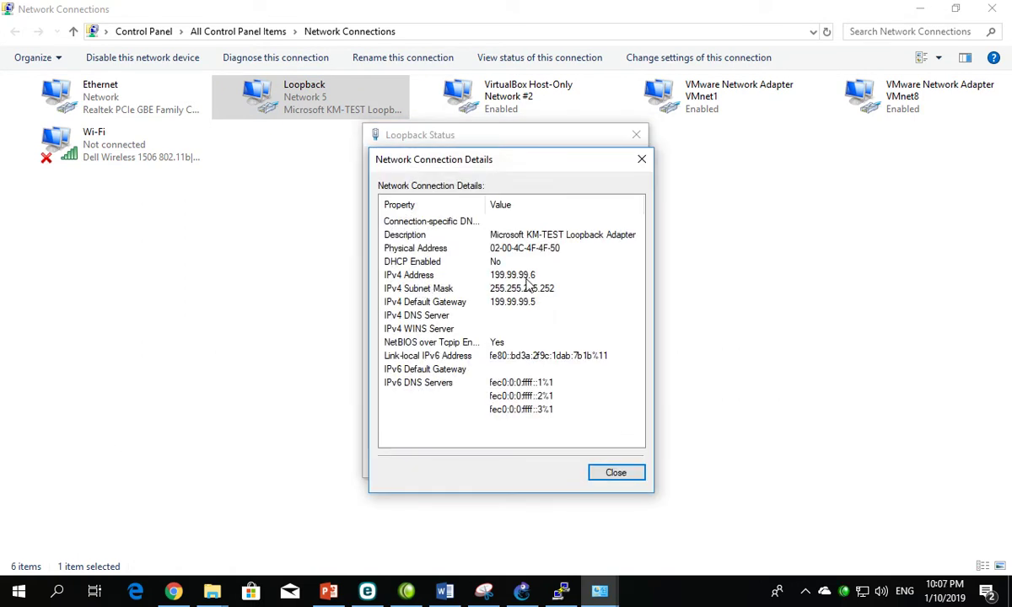
click(616, 472)
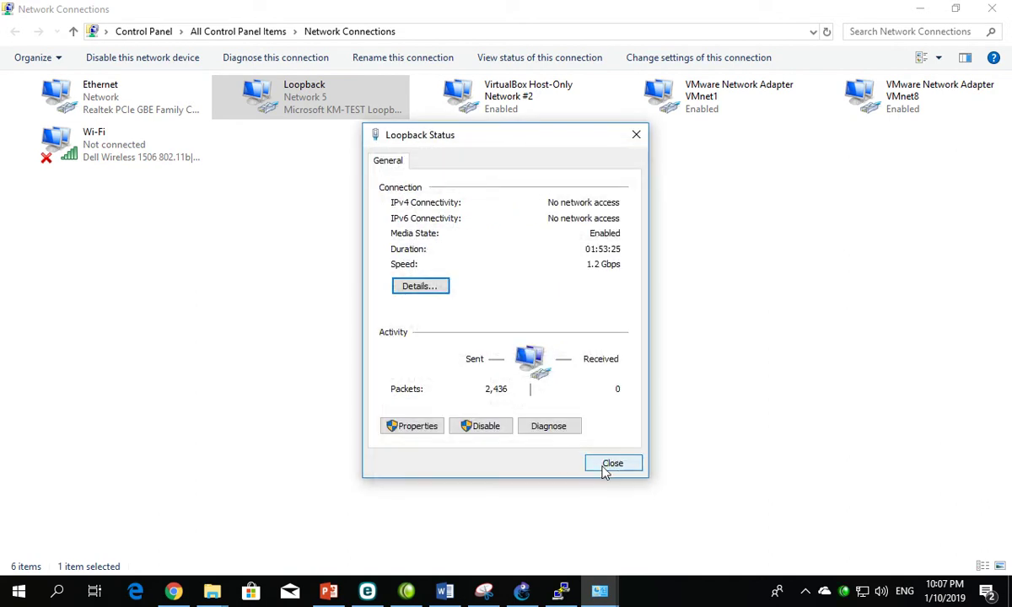
click(600, 469)
click(520, 450)
Open a Command Prompt by running cmd
key(super+r)
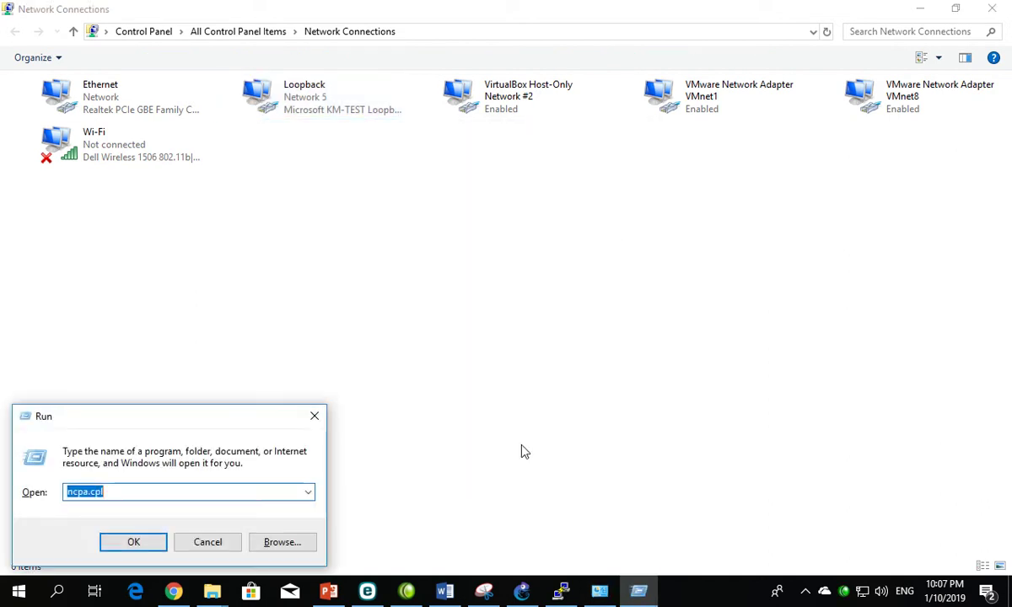
text(cmd)
key(Return)
Ping the router at 199.99.99.5 from the Command Prompt, then minimize its window
text(pig)
key(BackSpace)
key(BackSpace)
key(BackSpace)
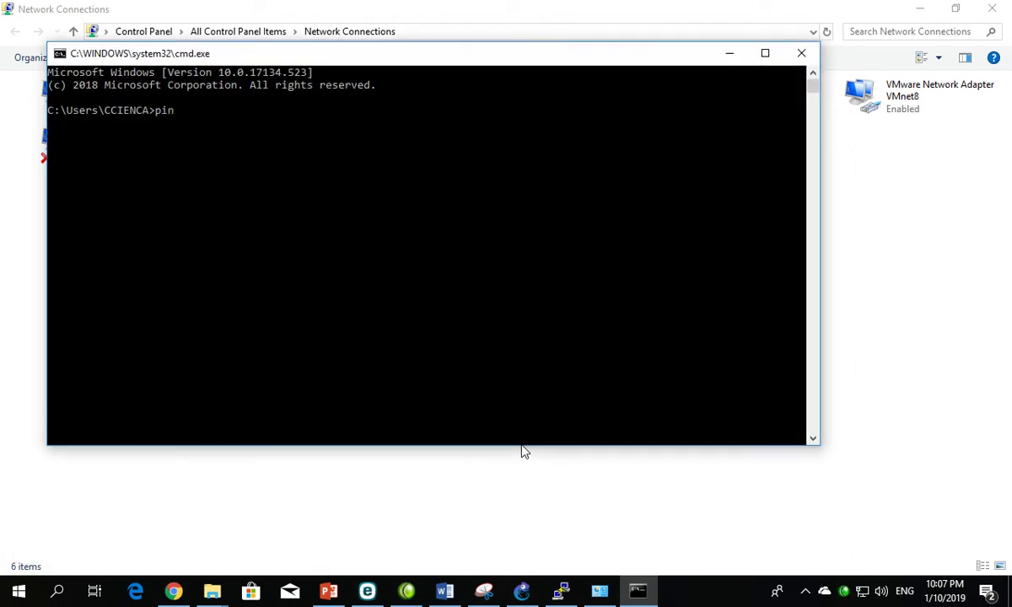
text(ip)
key(BackSpace)
text(cmp)
key(BackSpace)
key(BackSpace)
key(BackSpace)
text(99.99.99.5)
key(Return)
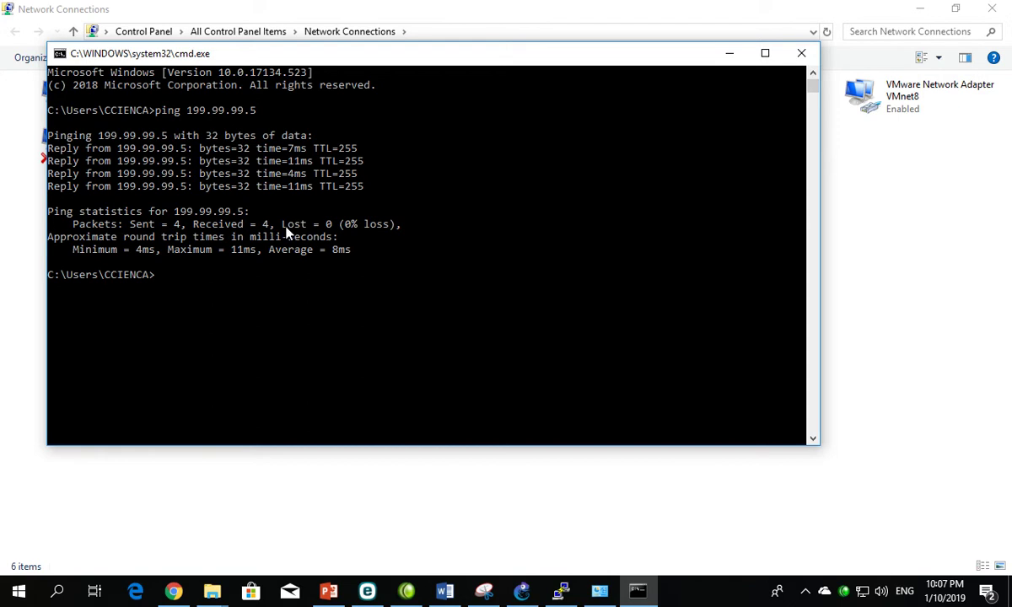
click(729, 53)
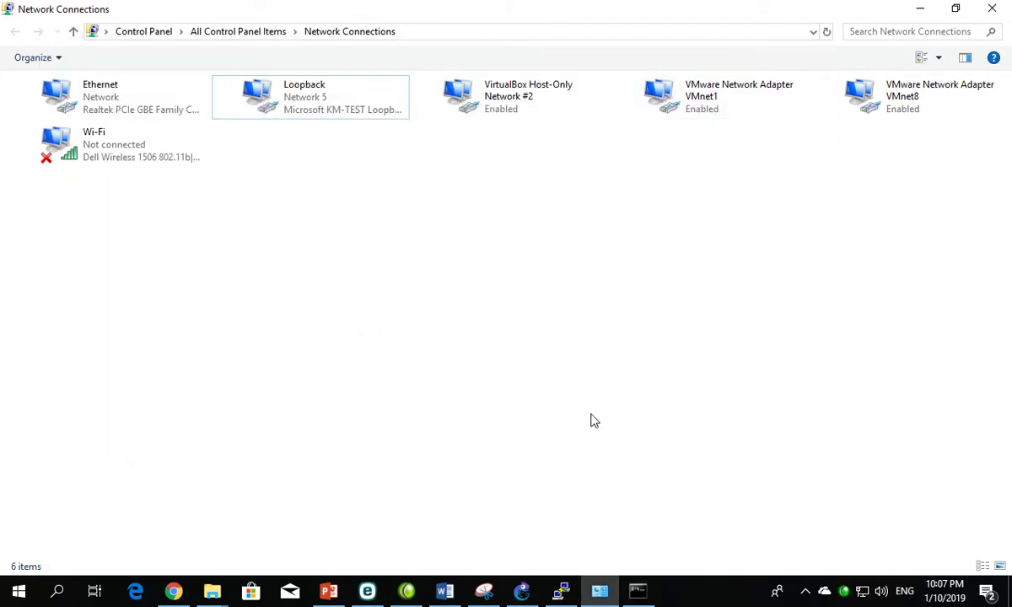
Switch to the R1 console over the GNS3 window and ping the PC with do ping 199.99.99.6
click(561, 591)
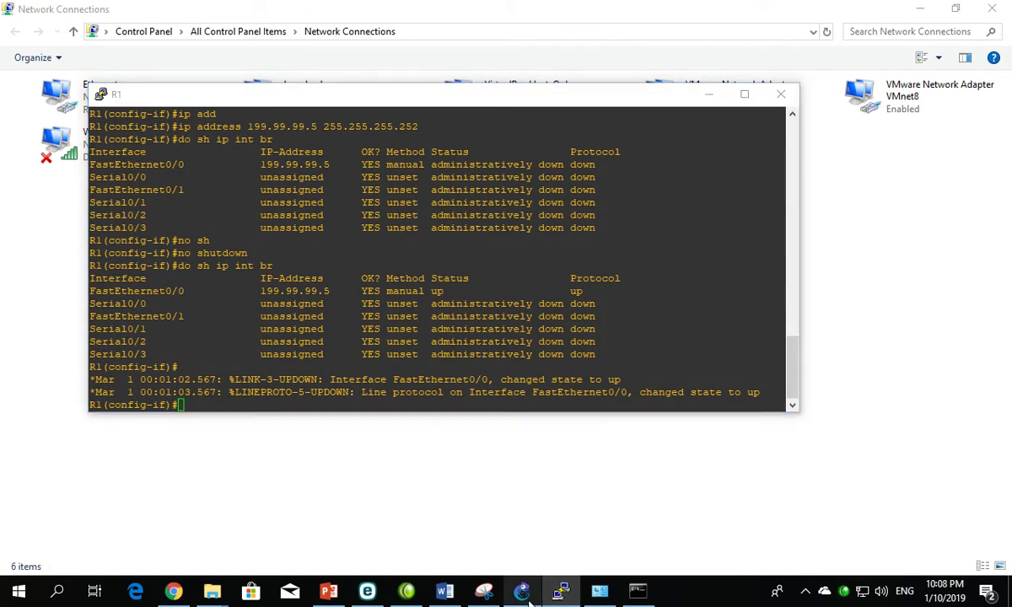
click(522, 591)
click(556, 593)
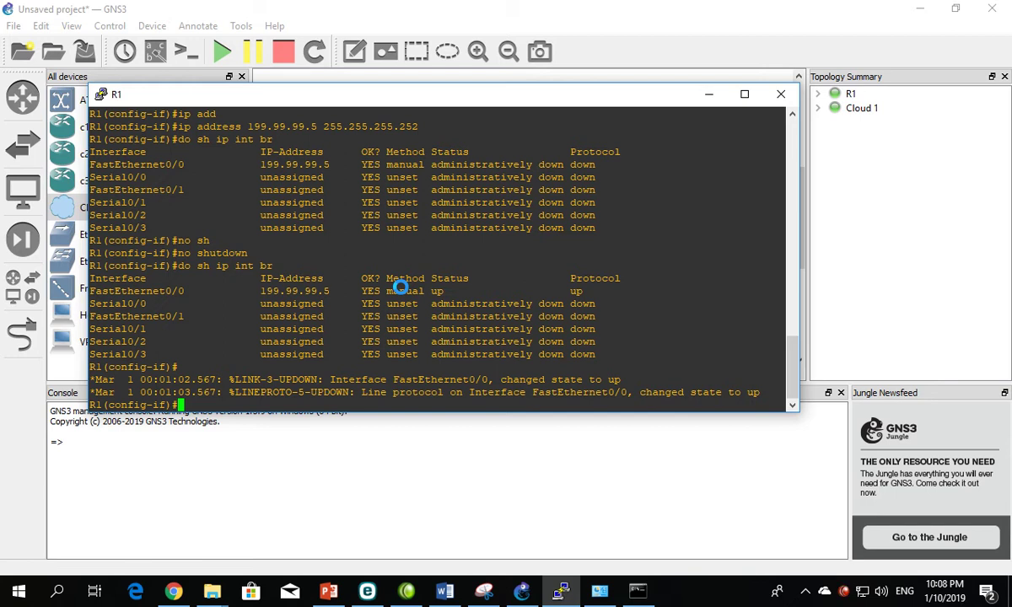
text(do ping 199.99.99.6)
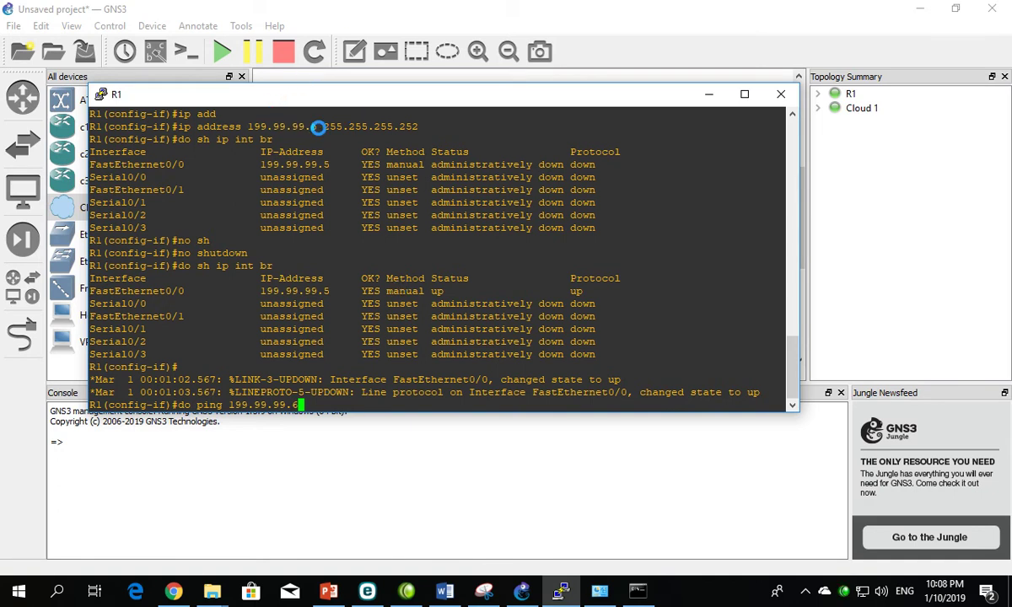
key(Return)
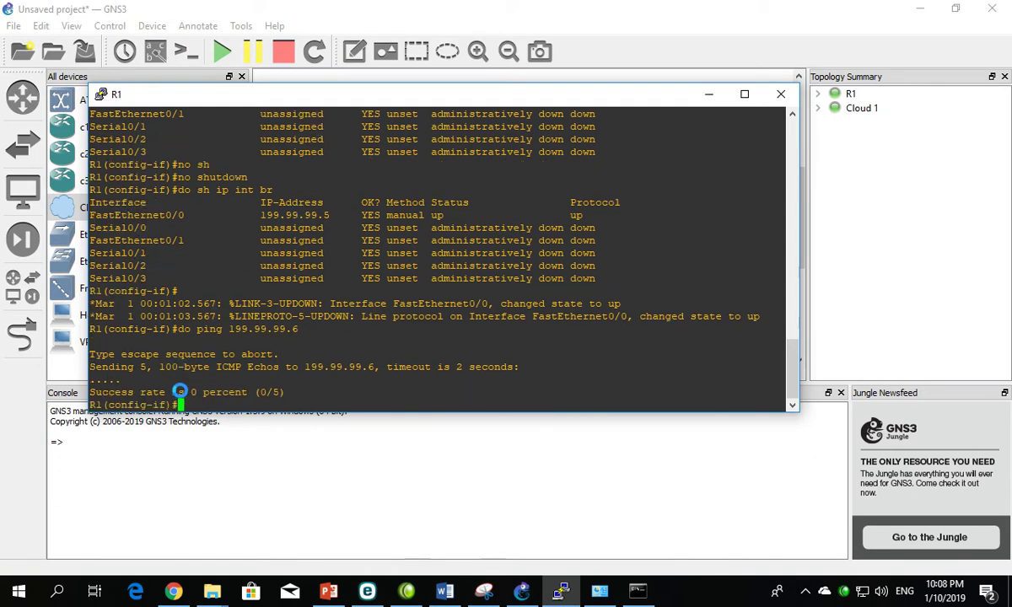
drag(103, 392, 253, 393)
click(245, 393)
Open ESET Smart Security and disable its Personal firewall for 10 minutes
click(806, 593)
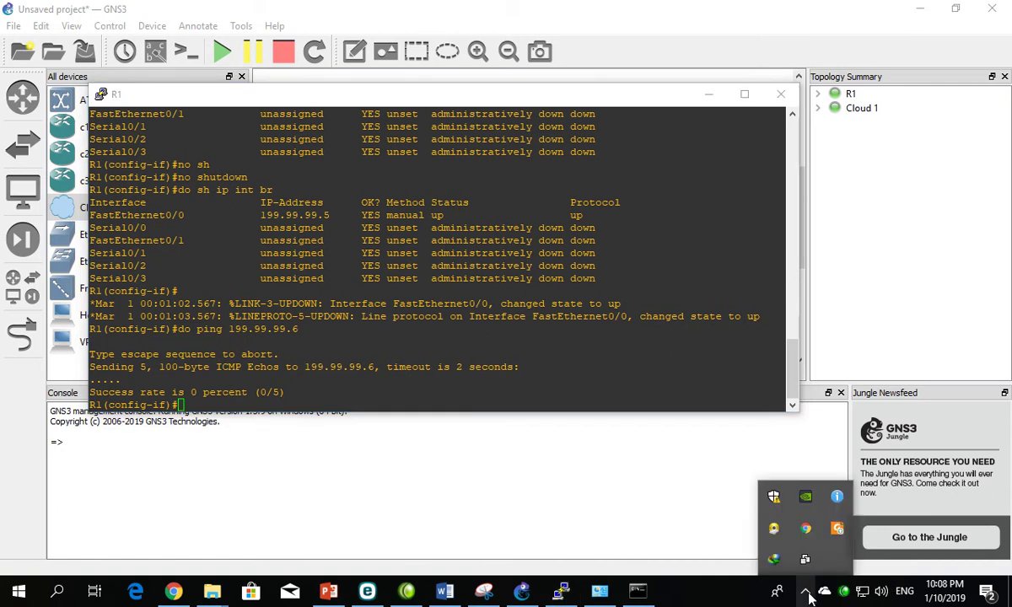
click(836, 498)
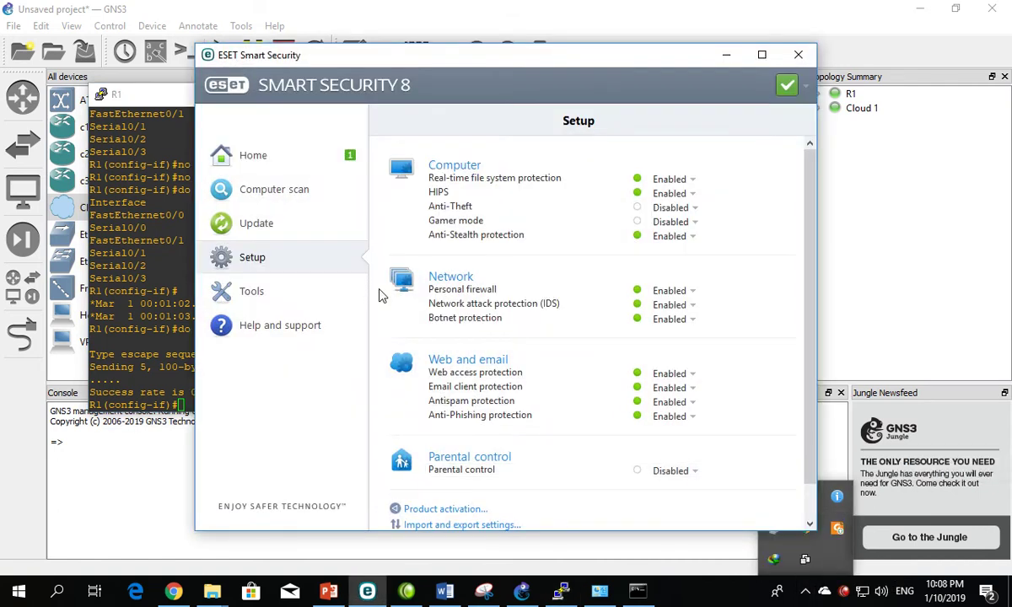
click(672, 291)
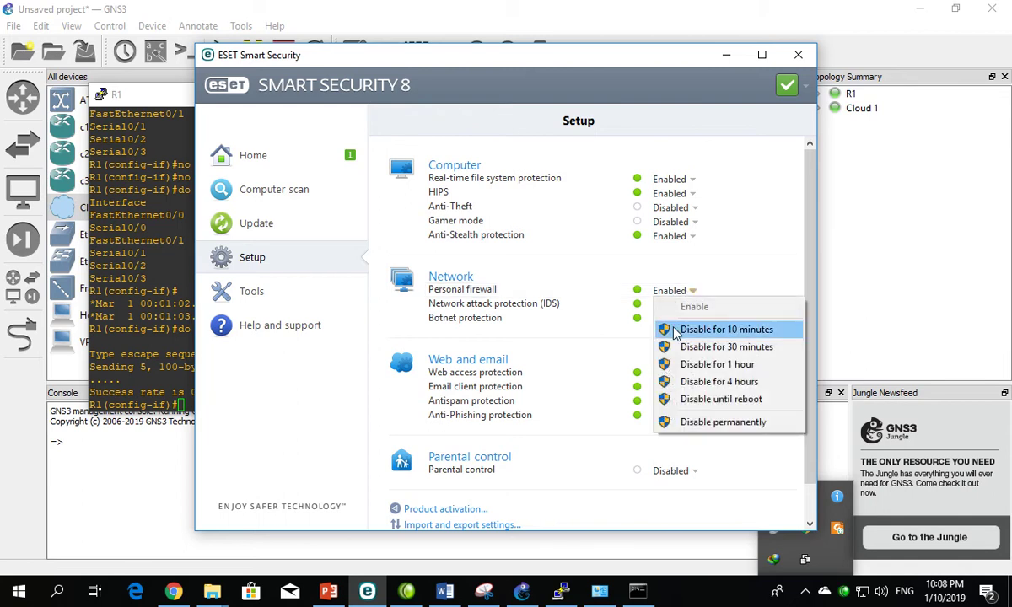
click(675, 329)
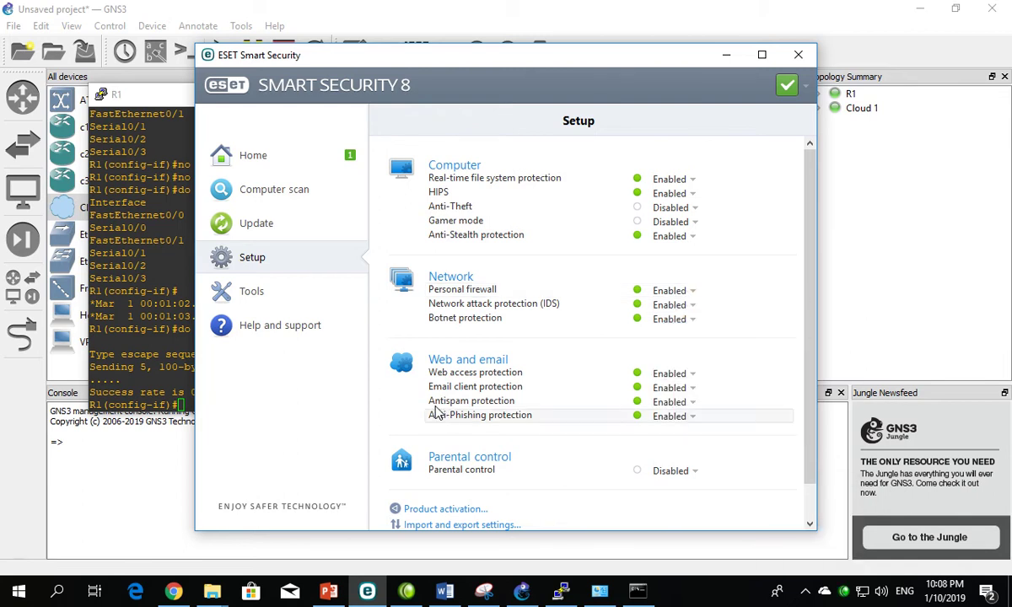
Return to the R1 console, repeat the ping to 199.99.99.6 and check its success rate
click(138, 287)
key(Up)
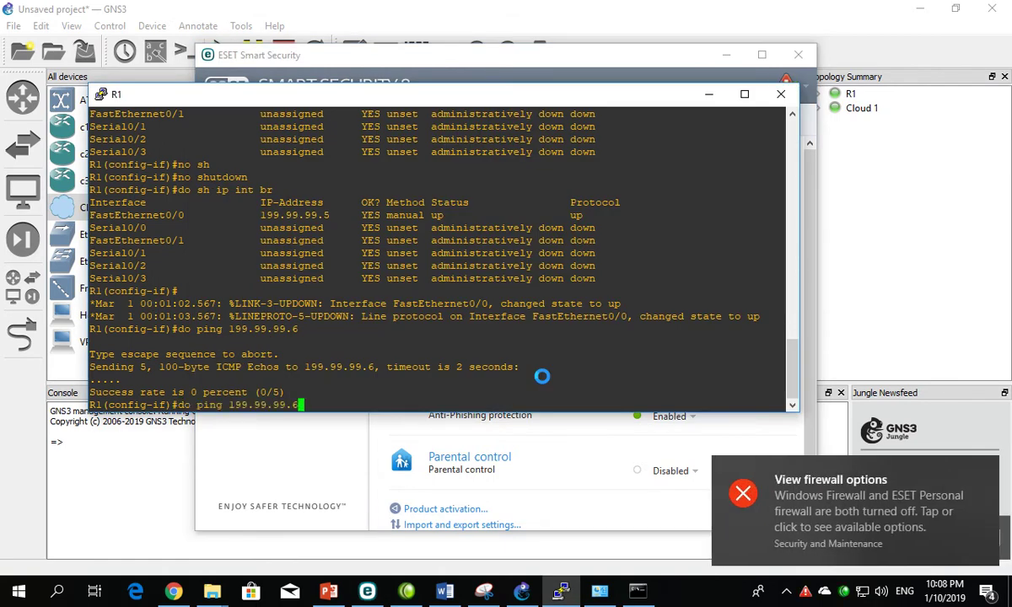
key(Return)
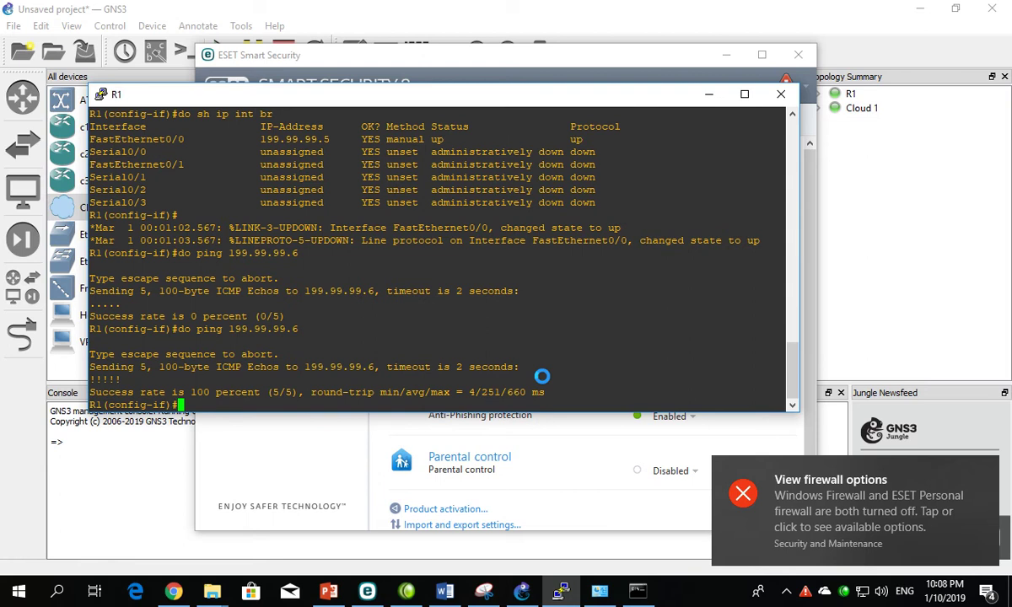
drag(172, 392, 402, 377)
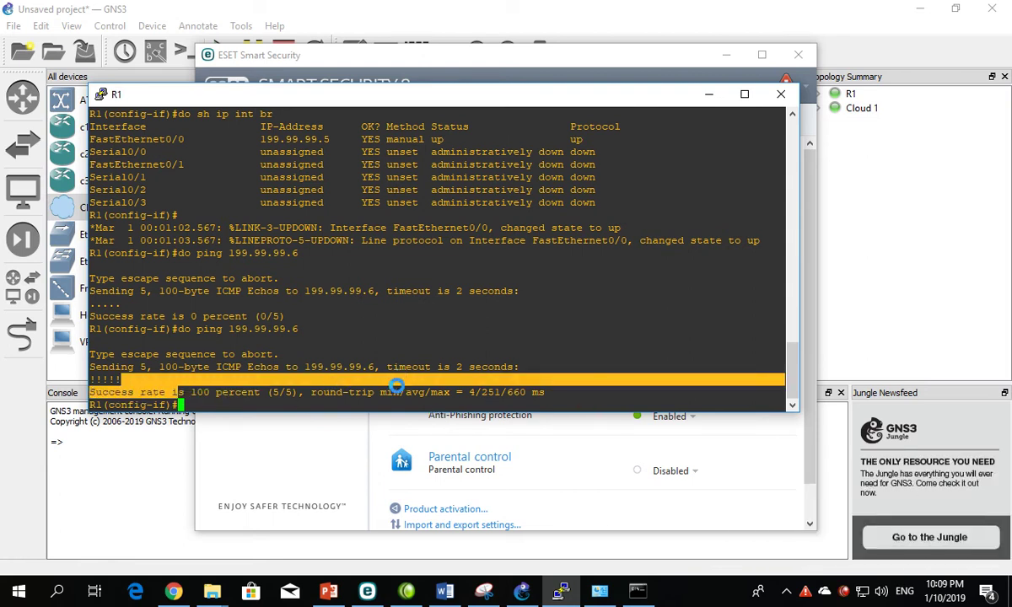
click(395, 386)
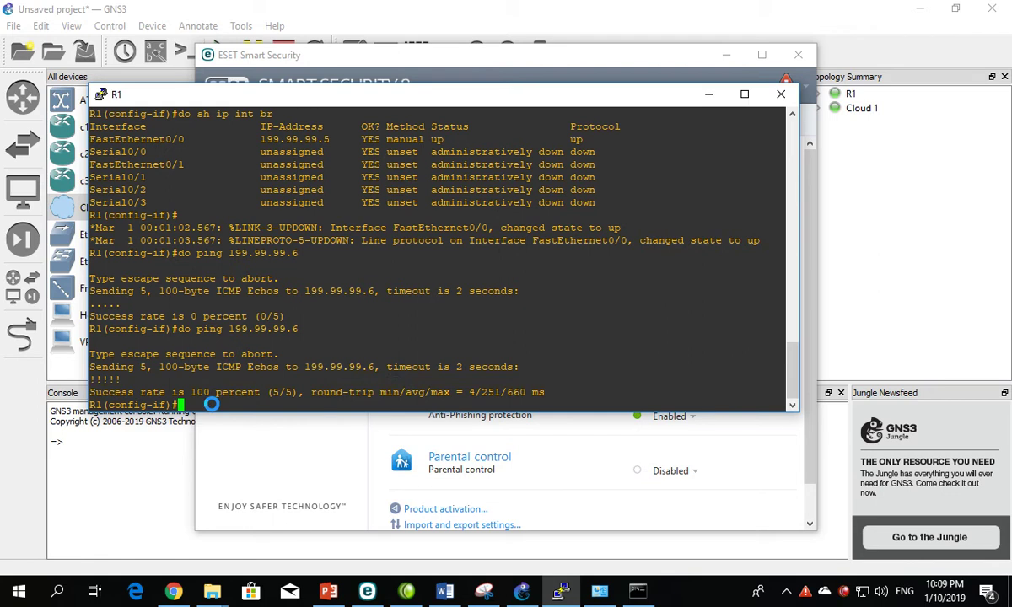
drag(181, 403, 84, 108)
click(131, 168)
drag(189, 402, 144, 186)
click(169, 215)
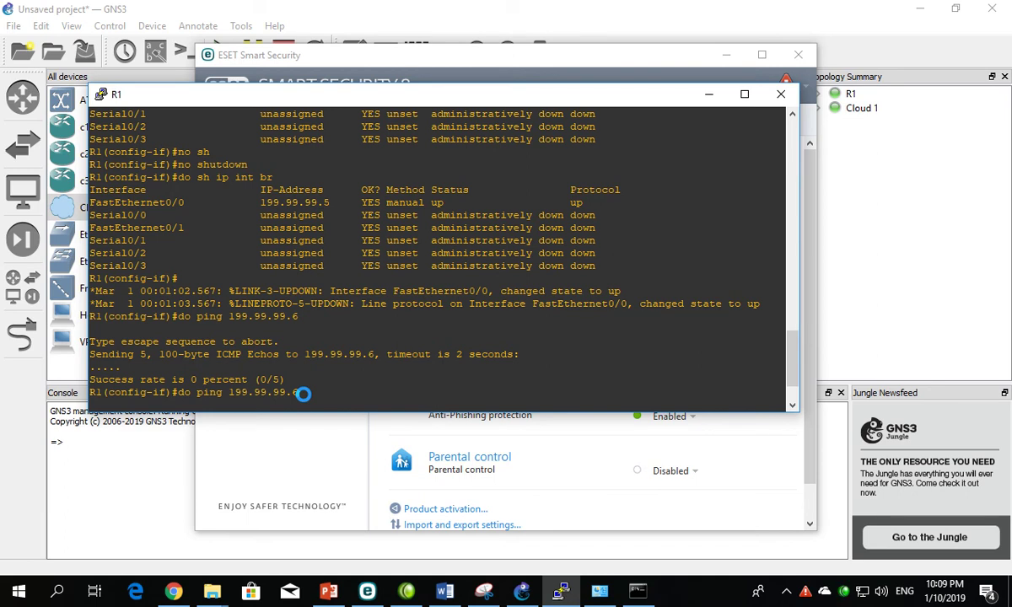
key(Home)
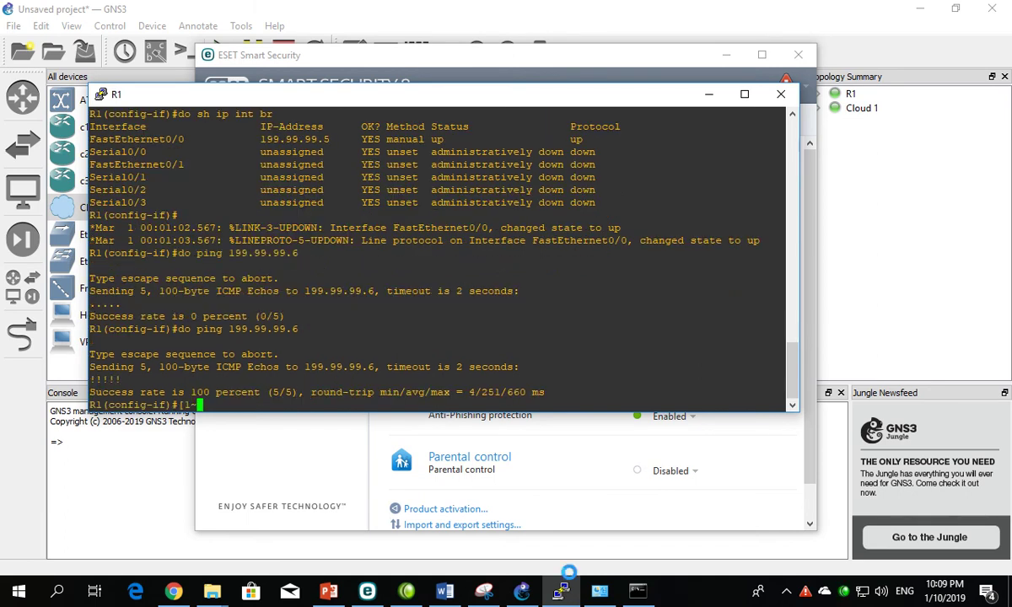